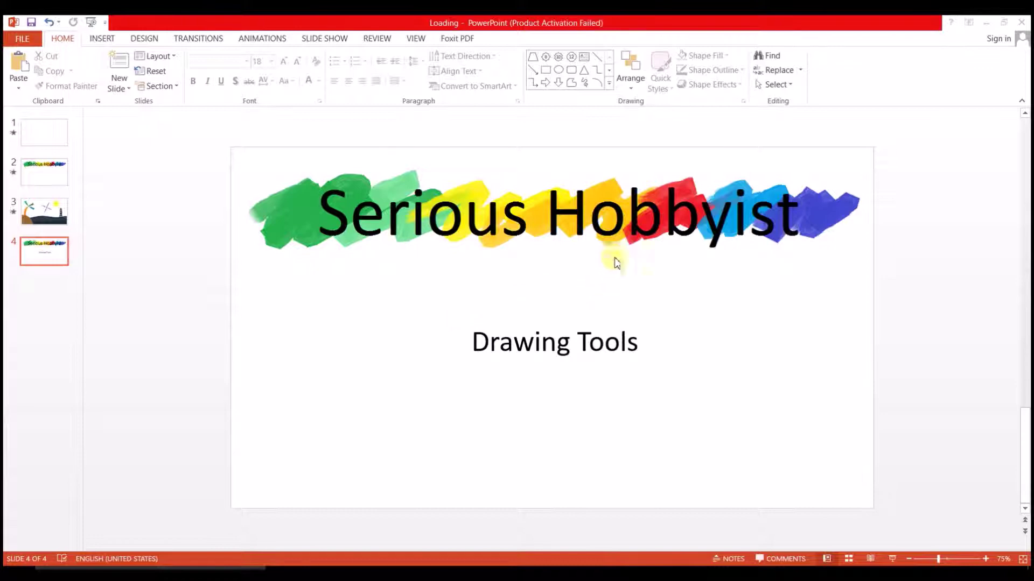
Browse the Shapes gallery and arrange options without drawing anything
left_click(610, 84)
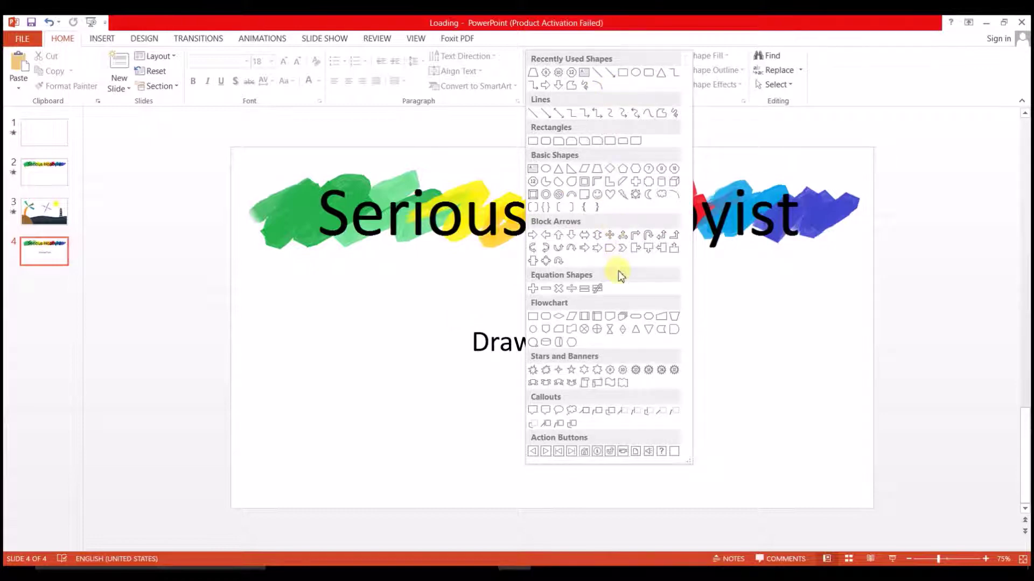
left_click(785, 317)
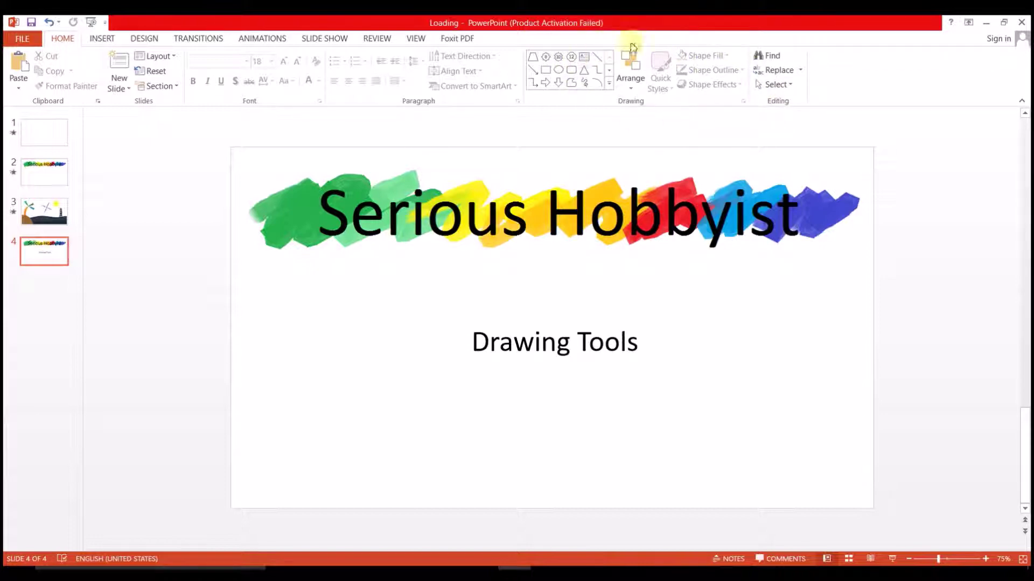
left_click(609, 83)
left_click(622, 113)
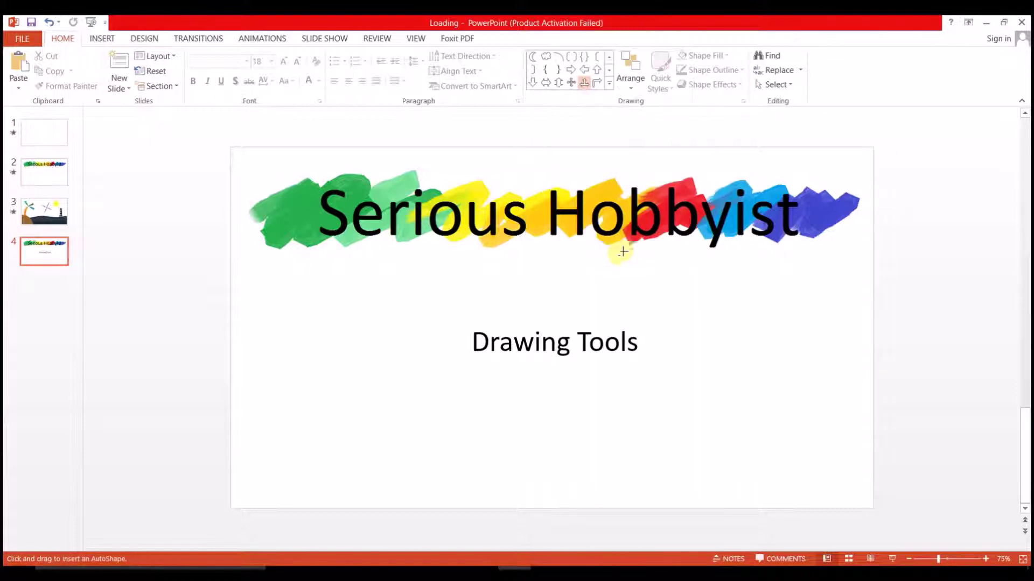
left_click(610, 85)
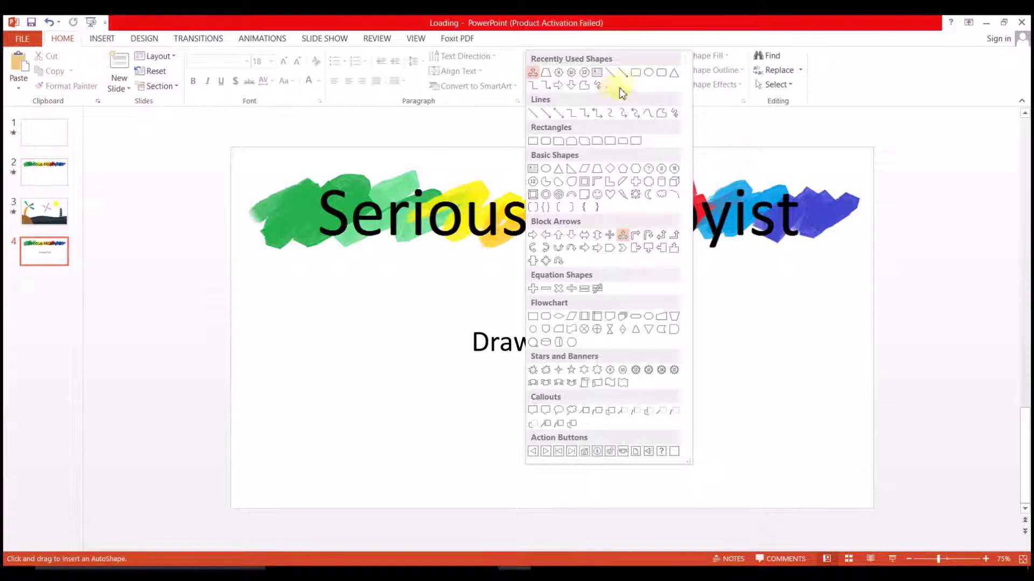
left_click(733, 120)
left_click(629, 78)
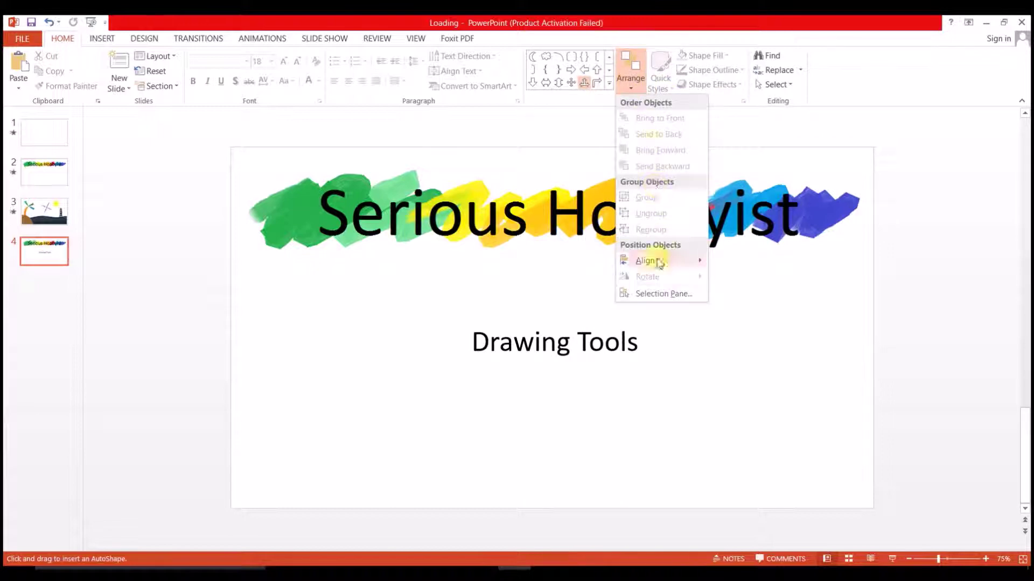
left_click(758, 131)
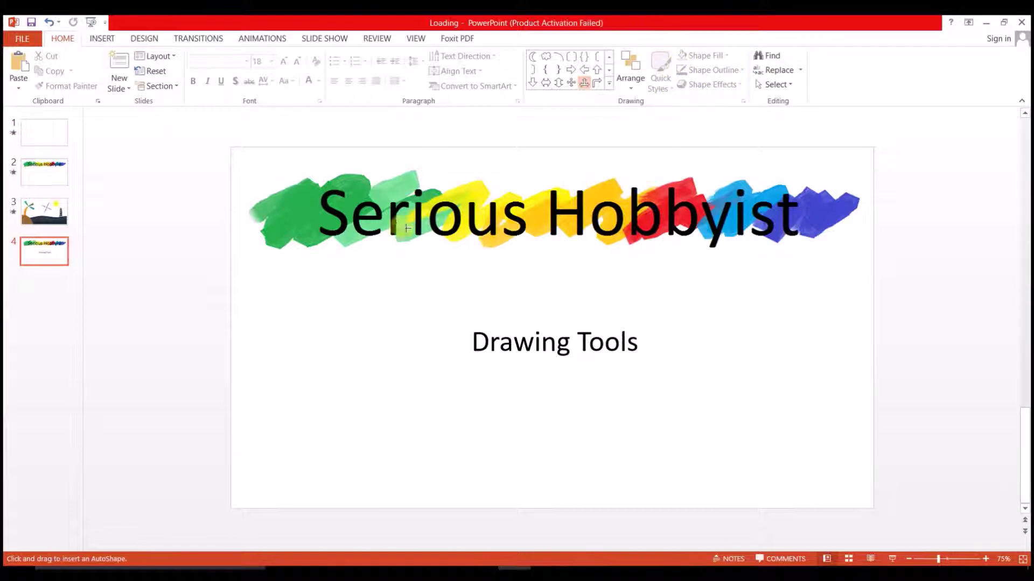
Add a Blank layout slide as slide 5 and pick the smiley face shape
left_click(80, 283)
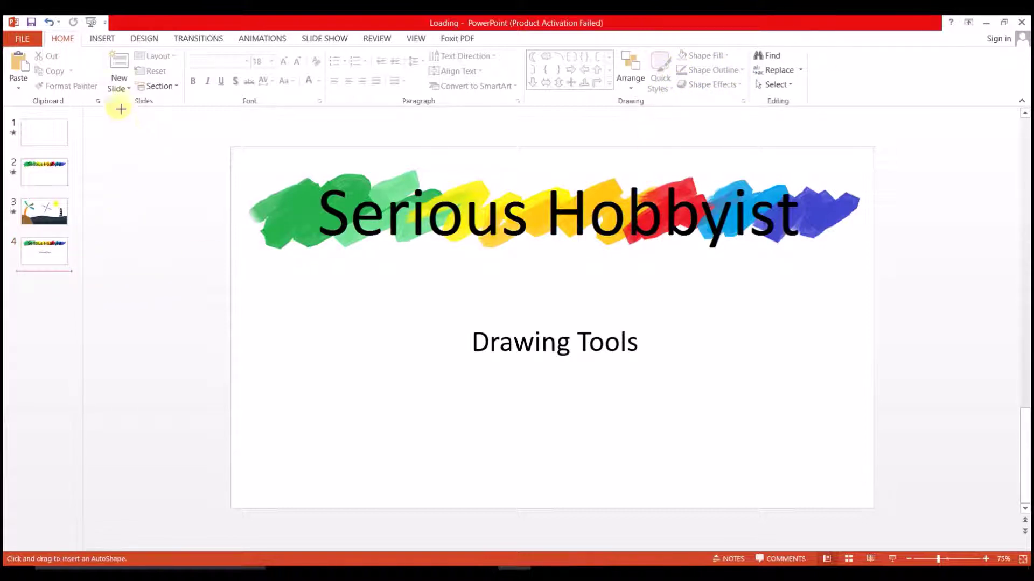
left_click(118, 88)
left_click(156, 248)
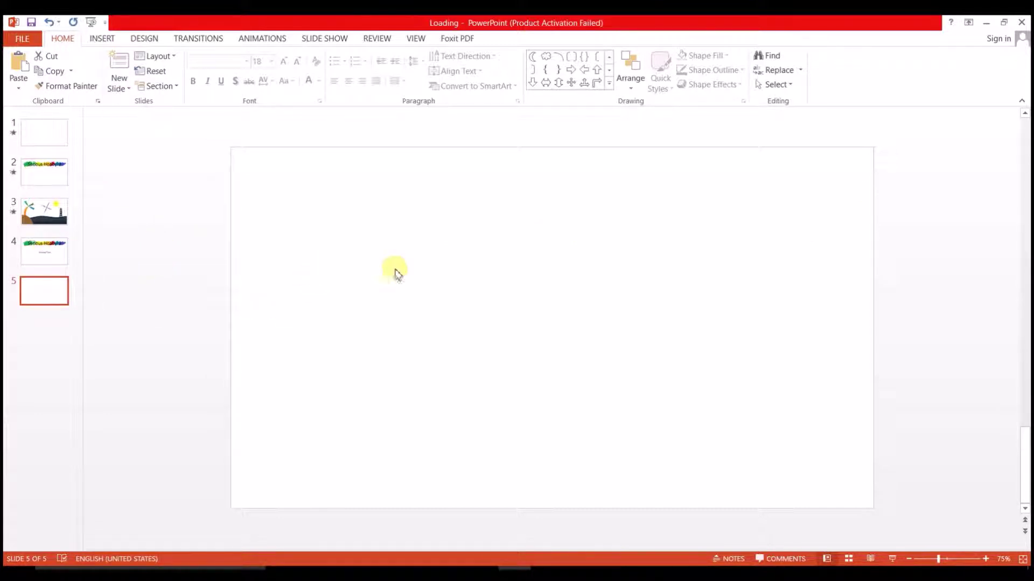
left_click(609, 83)
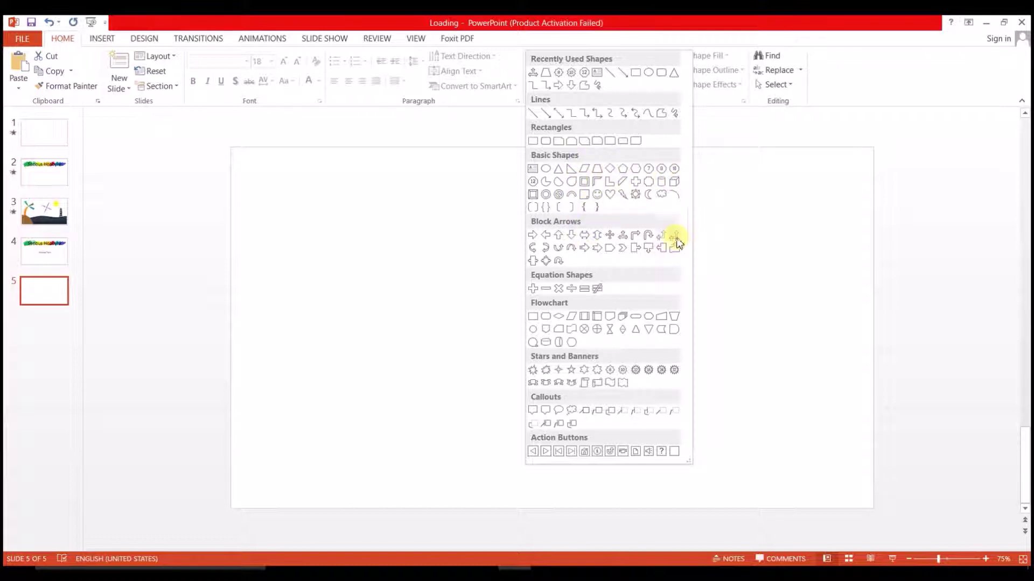
left_click(597, 194)
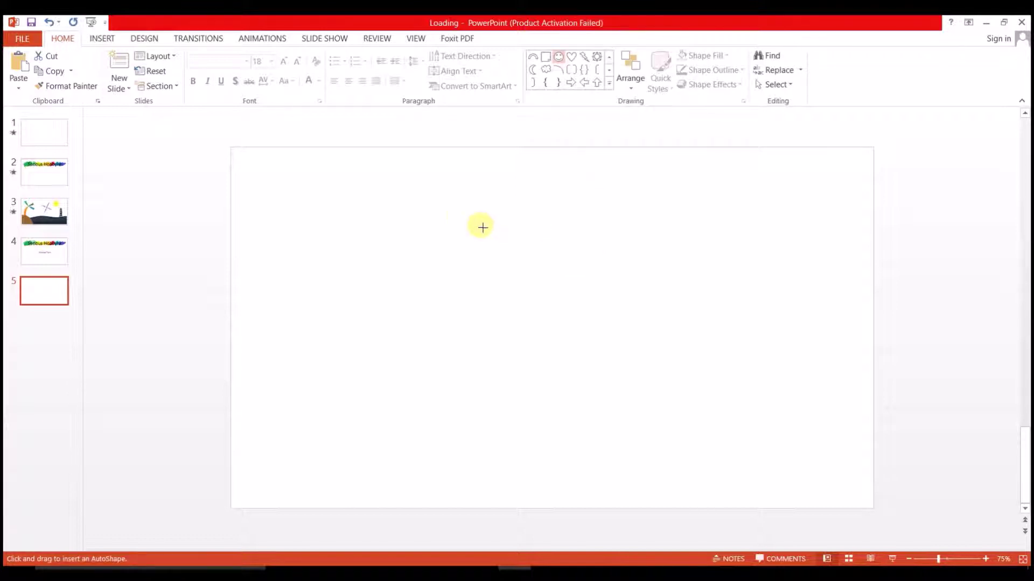
Place a smiley face near the top of slide 5 and nudge it into position
left_click(447, 197)
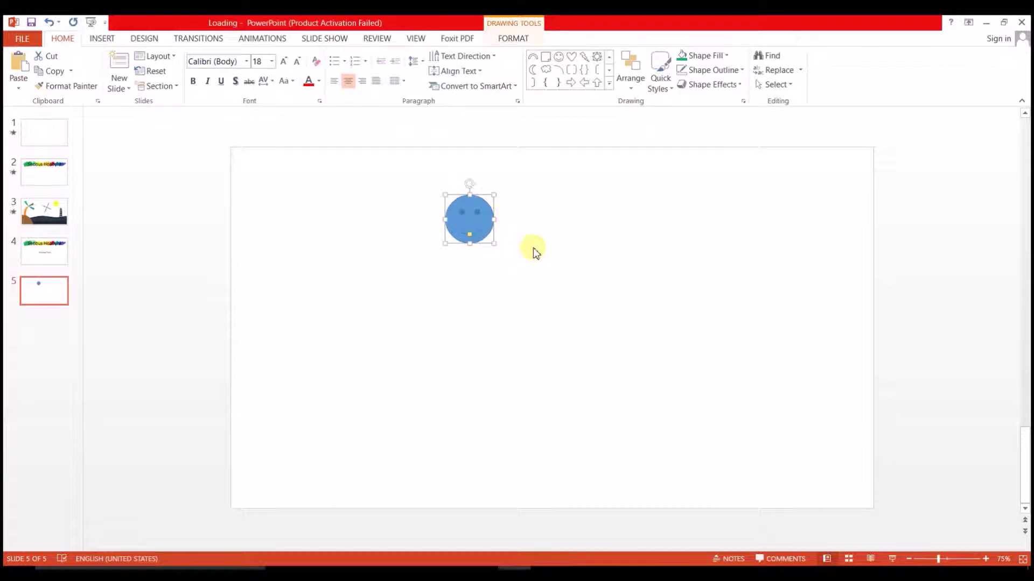
left_click(470, 237)
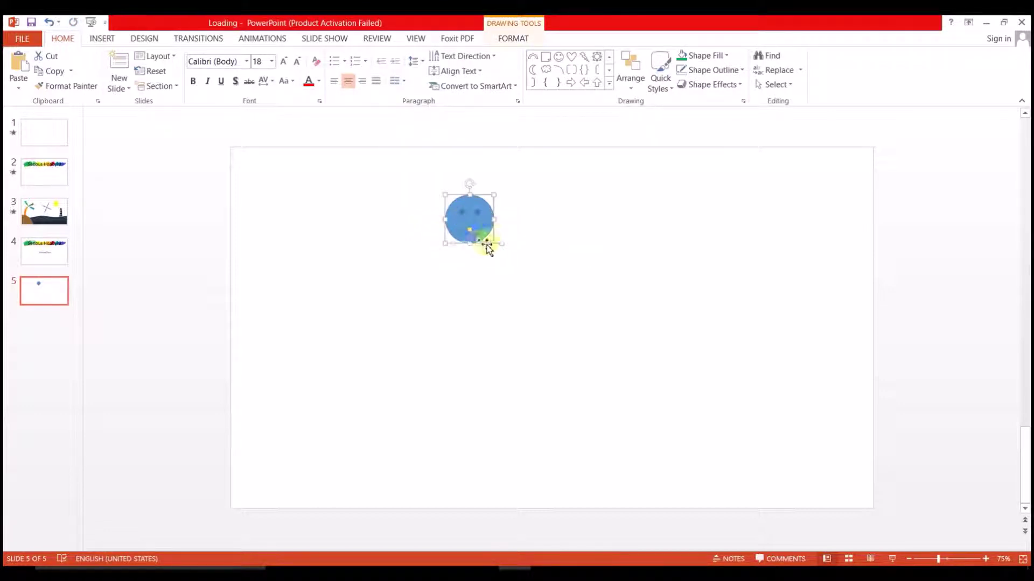
left_click_drag(492, 241, 470, 229)
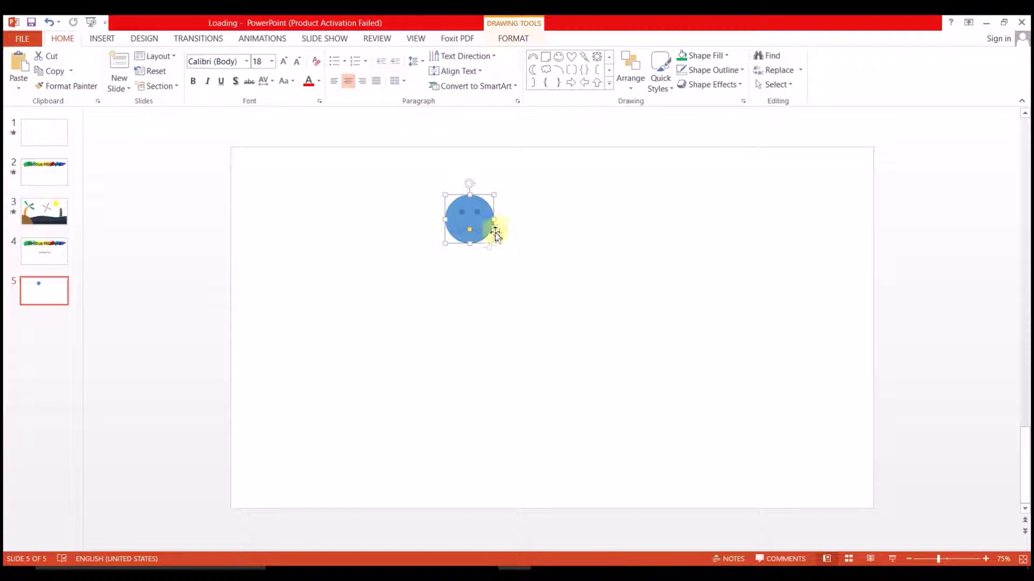
Add a heart to the right of the smiley and enlarge it to nearly triple size
left_click(609, 83)
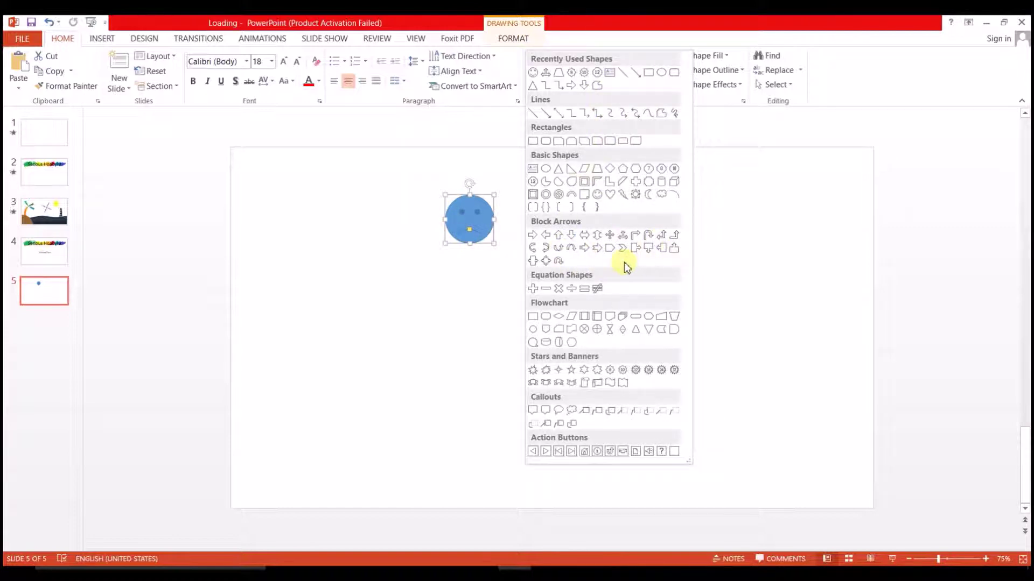
left_click(608, 197)
left_click(668, 238)
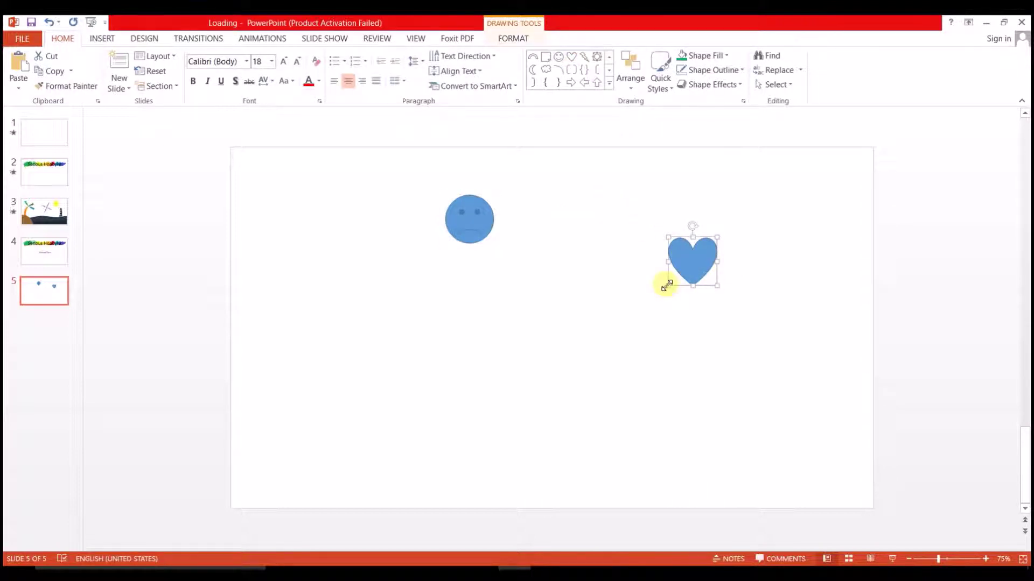
left_click_drag(667, 285, 581, 370)
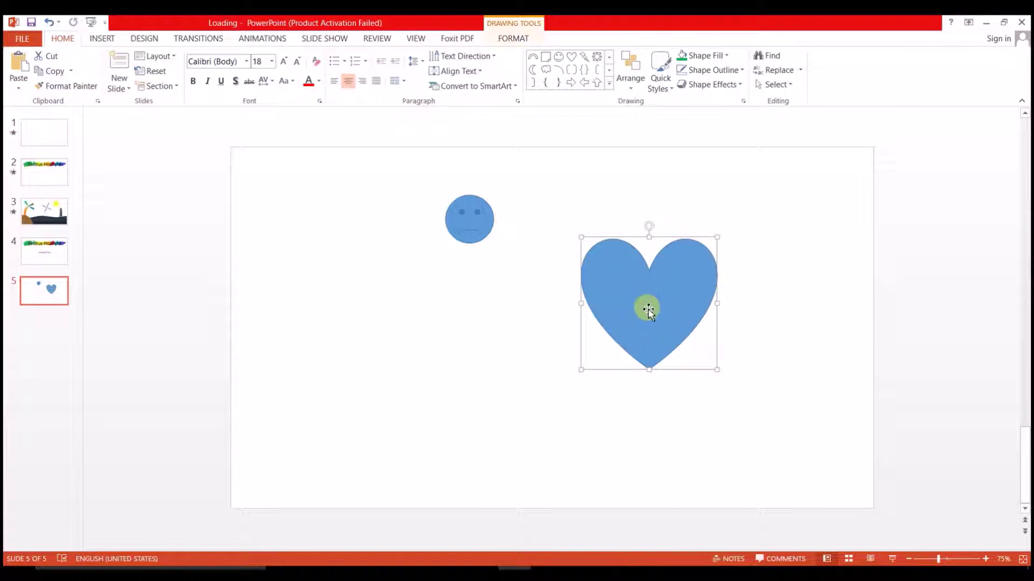
left_click(608, 84)
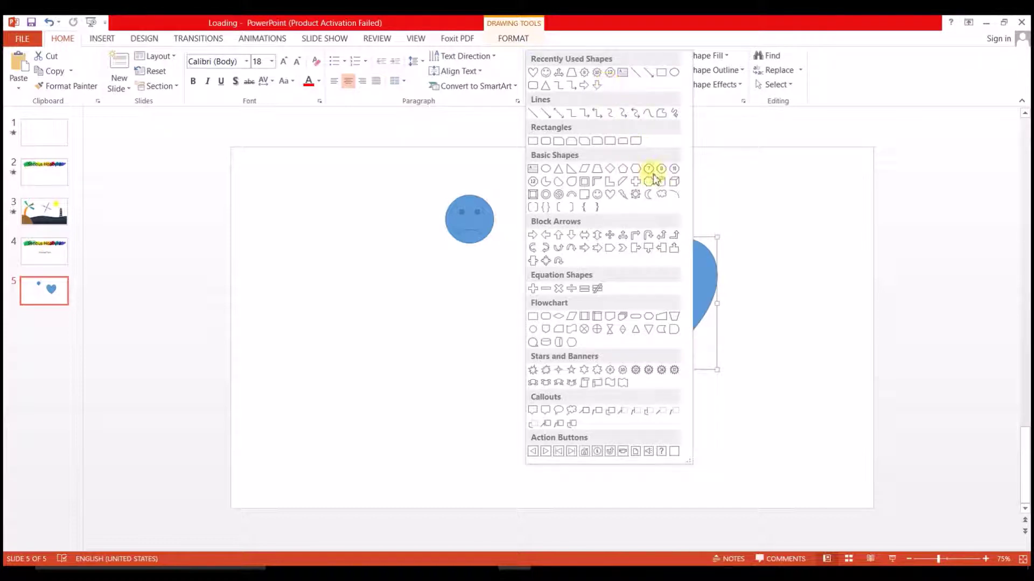
left_click(626, 241)
Draw a Left-Right-Up block arrow on the left side of the slide
left_click_drag(388, 323, 322, 277)
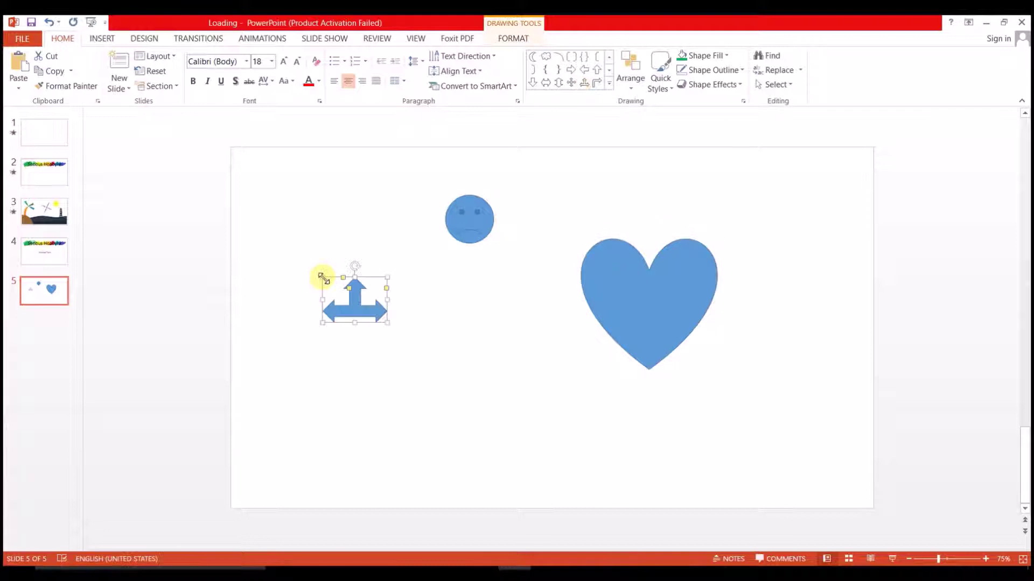
left_click(385, 294)
left_click(388, 293)
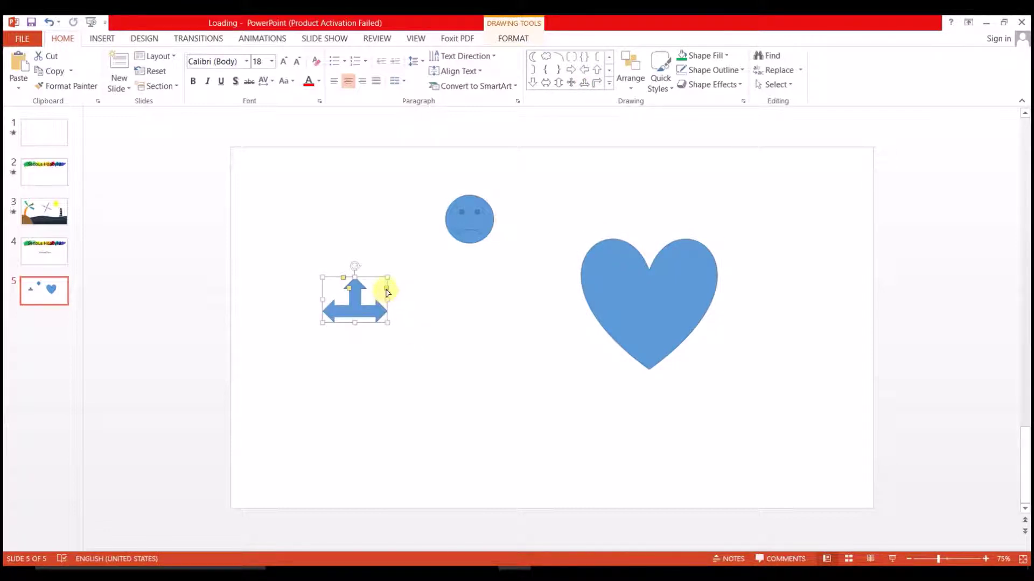
left_click(377, 291)
left_click(385, 290)
left_click(387, 290)
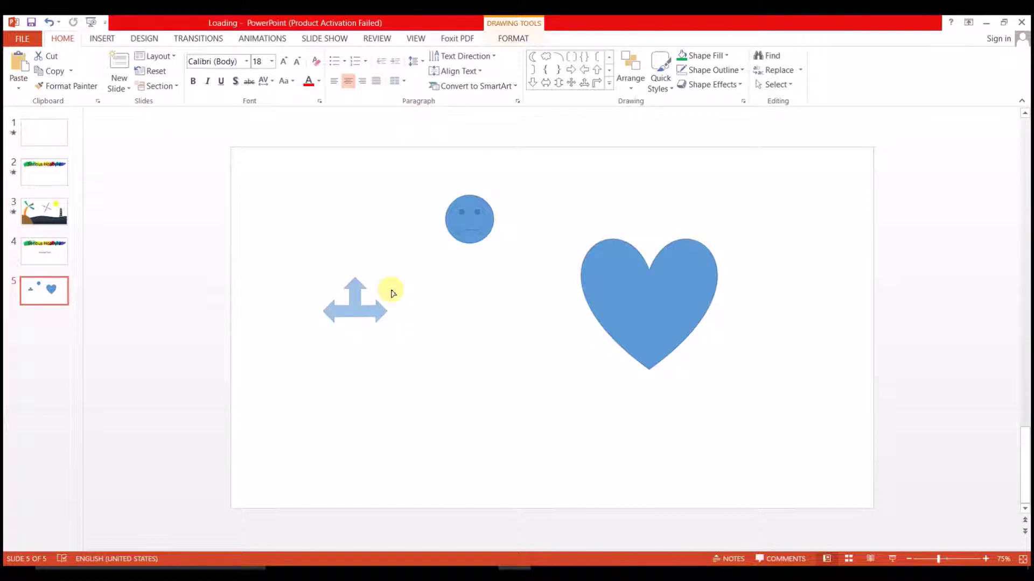
left_click(391, 294)
left_click(387, 291)
left_click(346, 295)
left_click(350, 293)
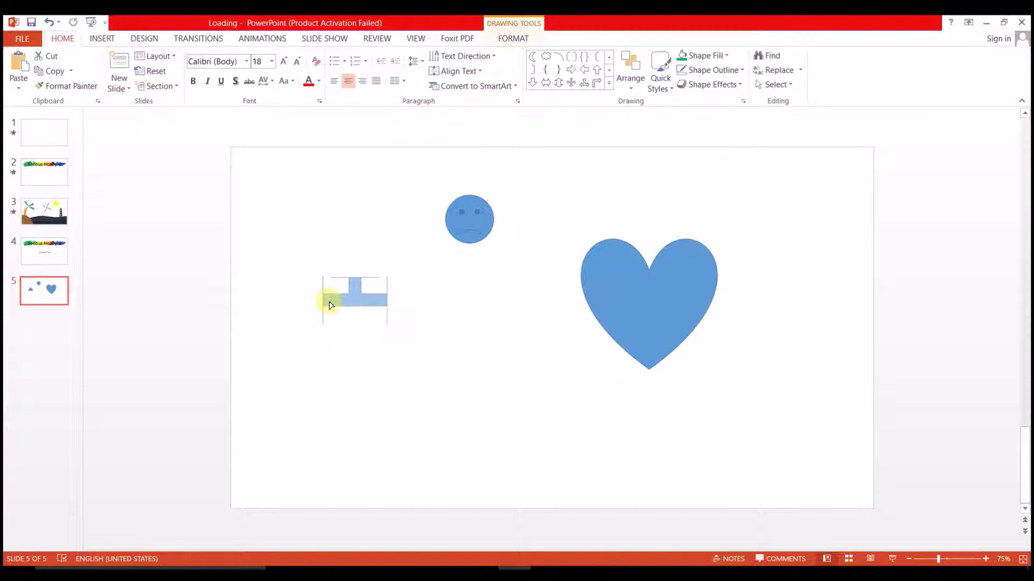
Drag the arrow's adjustment handle to form an inverted T with a tall stem
left_click(392, 346)
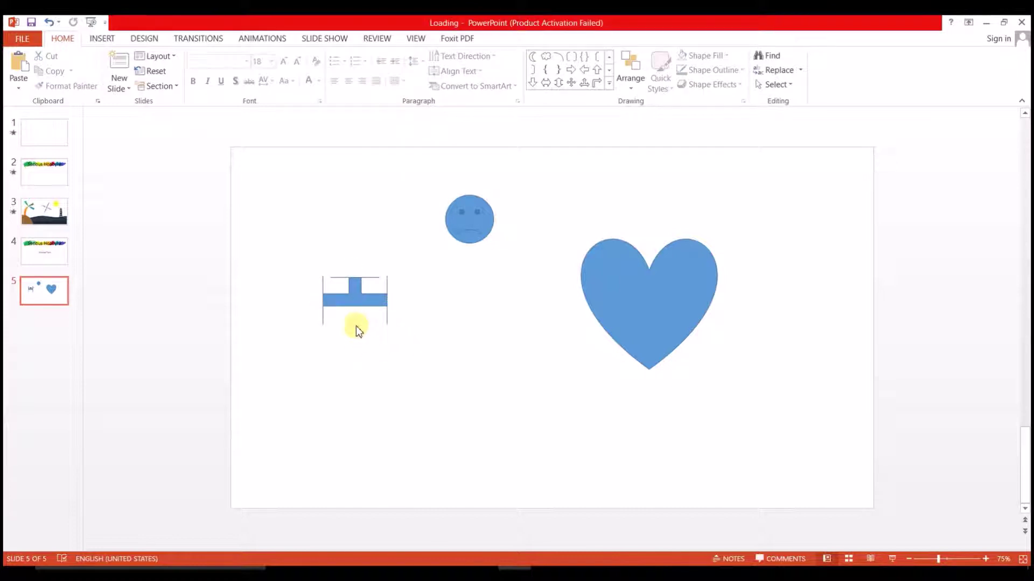
left_click(361, 301)
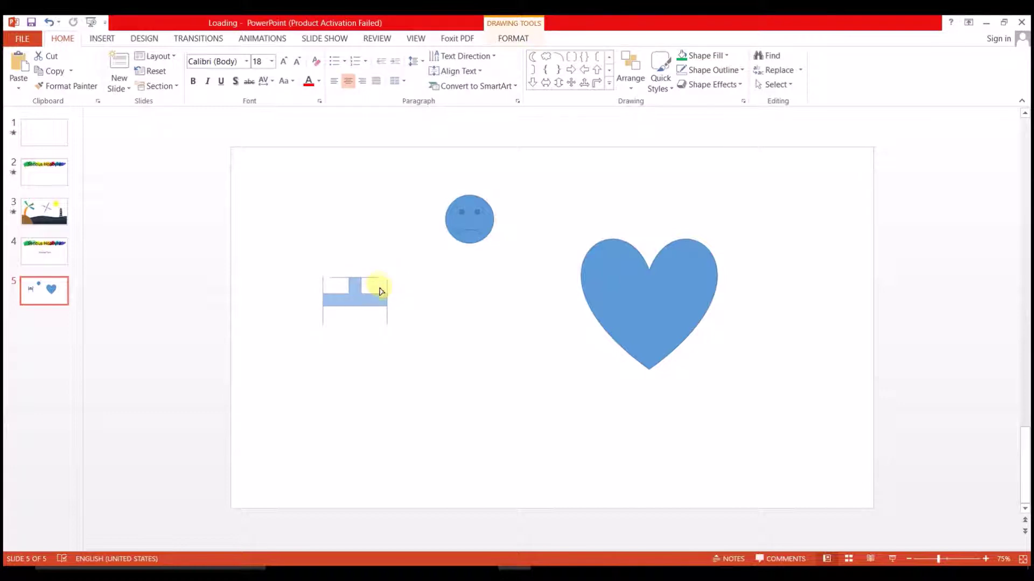
mouse_move(333, 281)
left_mouse_down()
mouse_move(346, 285)
mouse_move(347, 276)
left_mouse_up()
left_click(414, 361)
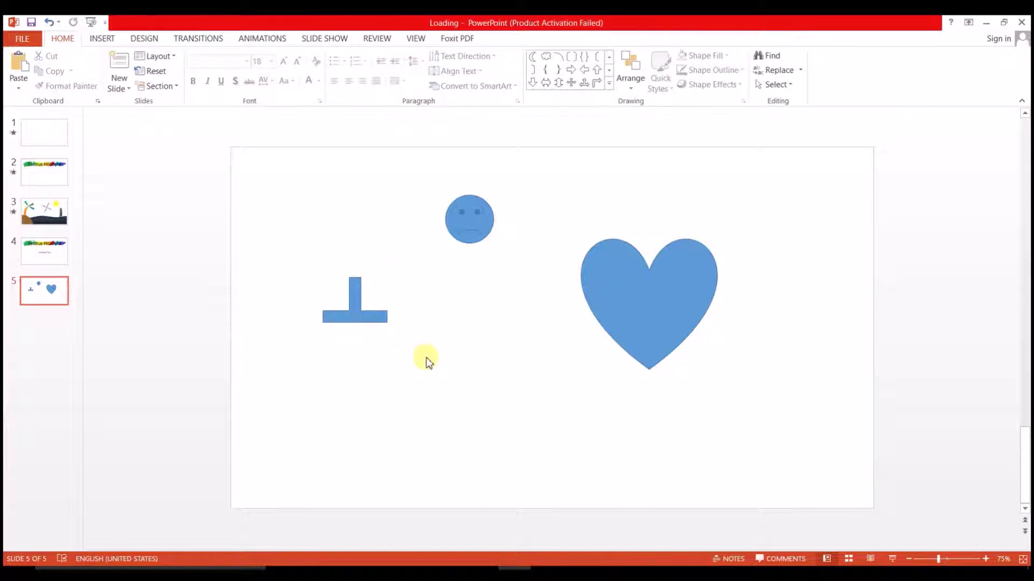
left_click(610, 83)
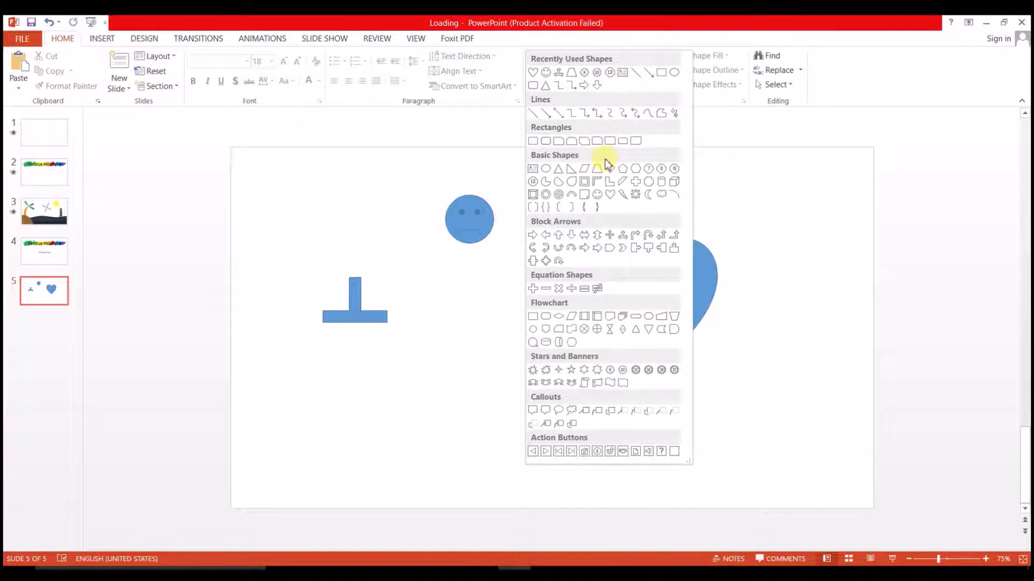
left_click(663, 113)
Draw a closed, filled freeform polygon below the smiley and move it left beneath it
left_click(465, 333)
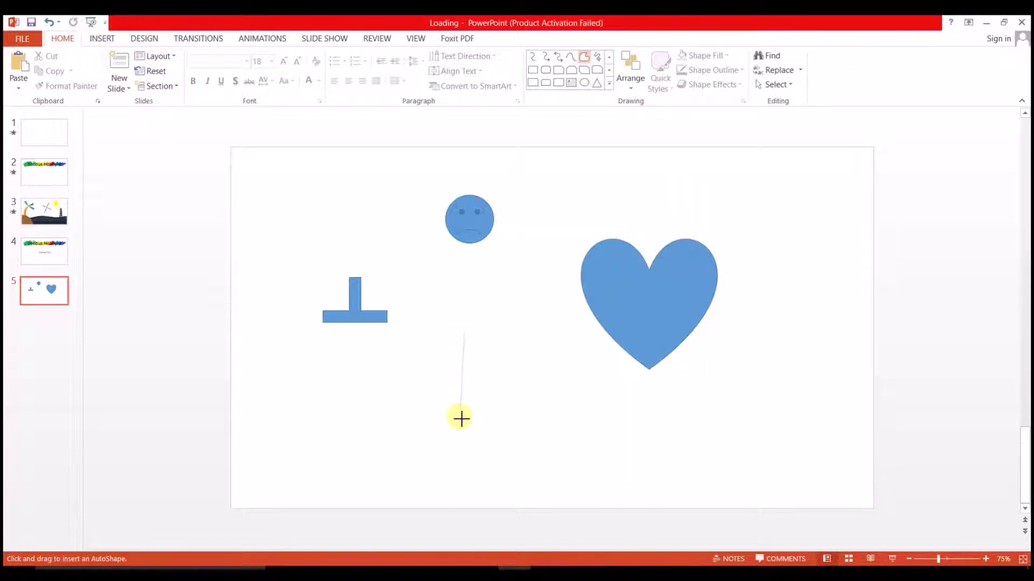
left_click(465, 416)
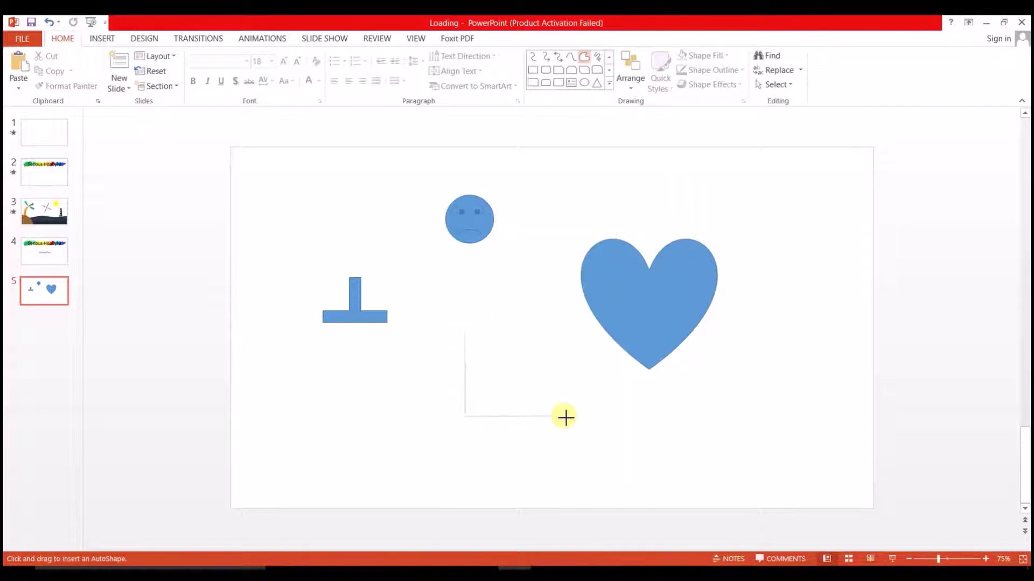
left_click(563, 415)
left_click(557, 381)
left_click(504, 371)
left_click(519, 325)
left_click(490, 292)
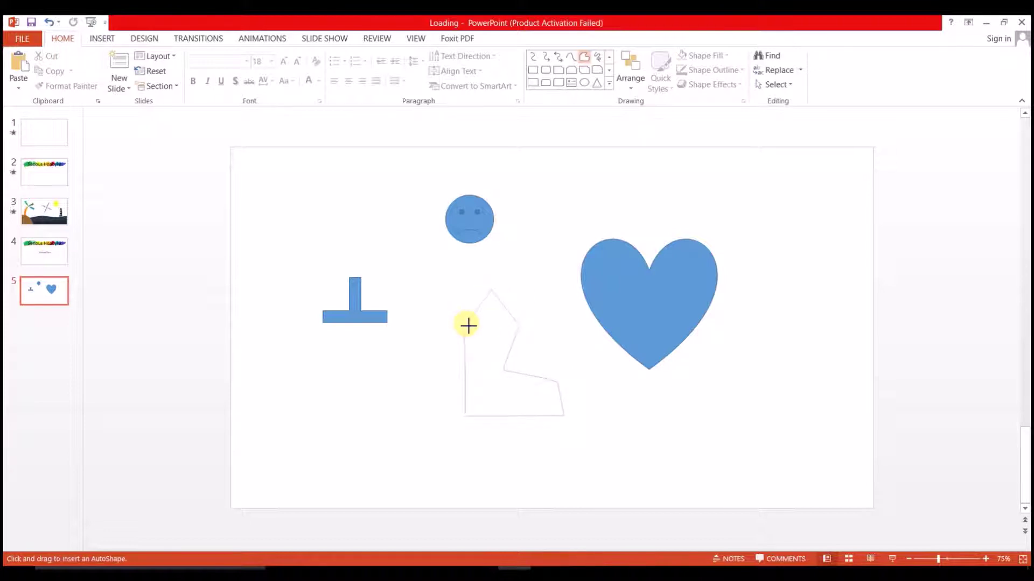
left_click(465, 333)
left_click(429, 339)
left_click_drag(465, 351, 415, 361)
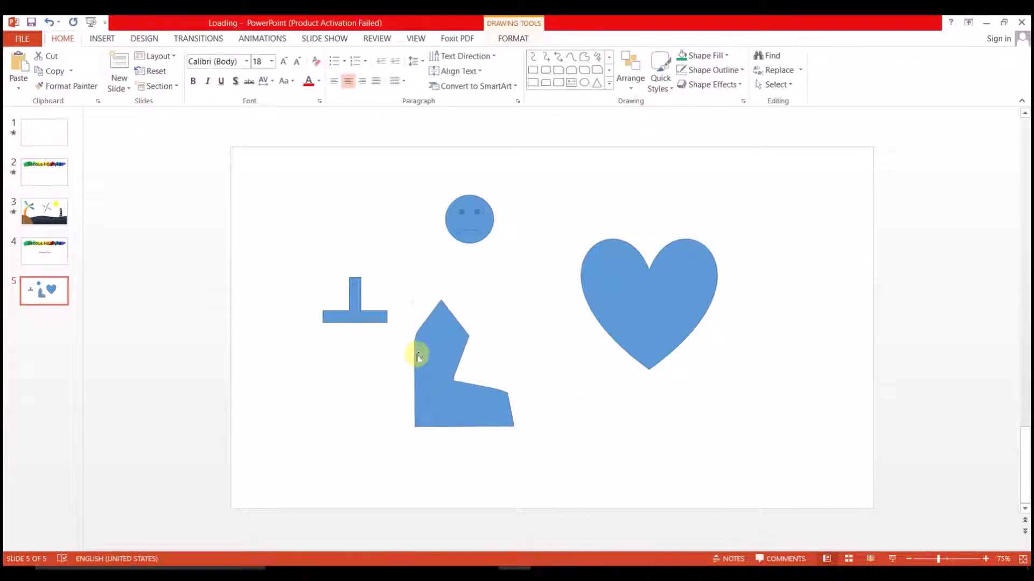
Draw a wavy curve across the slide bottom with a dip in the middle
left_click(572, 56)
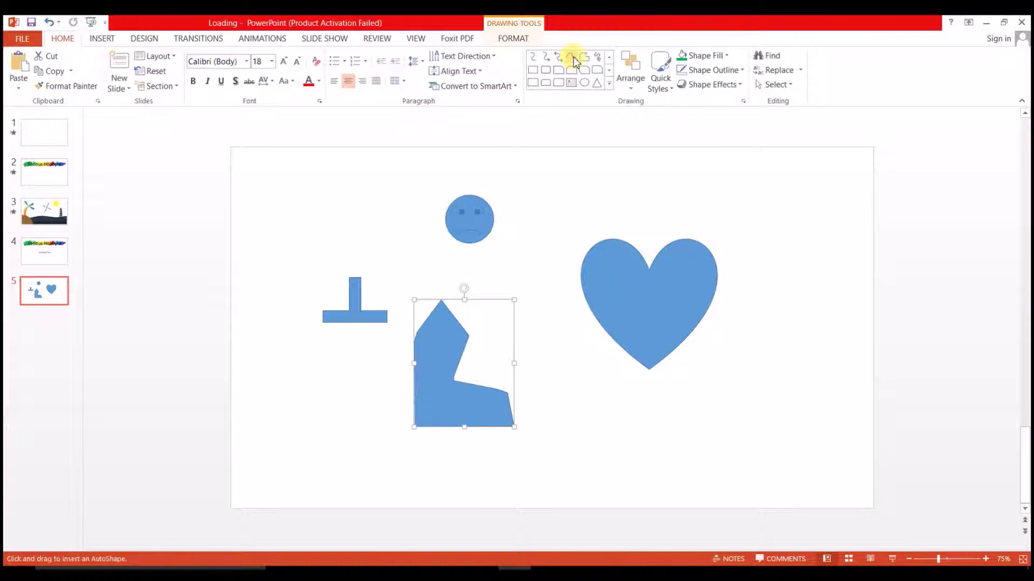
left_click(339, 470)
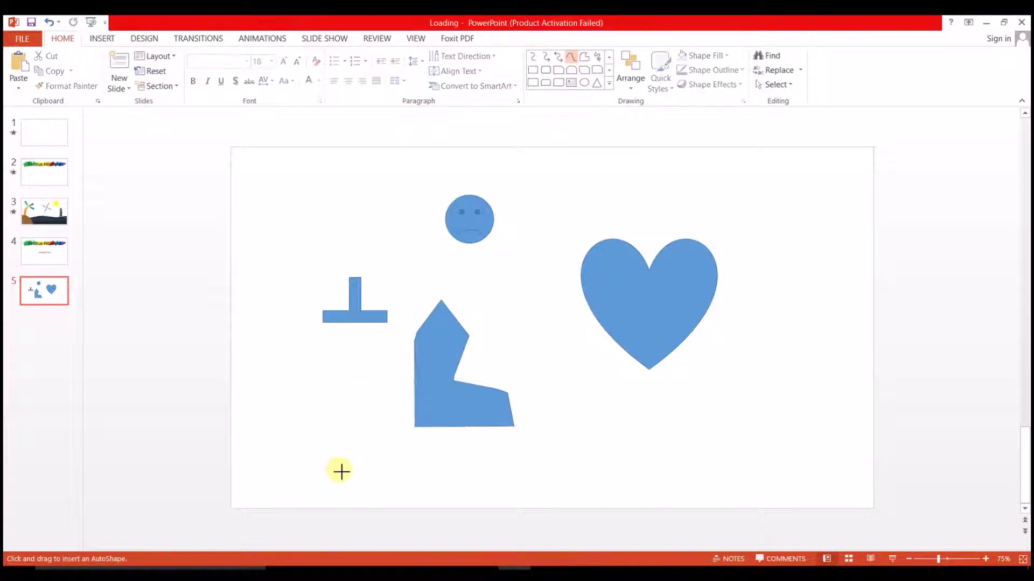
left_click(466, 459)
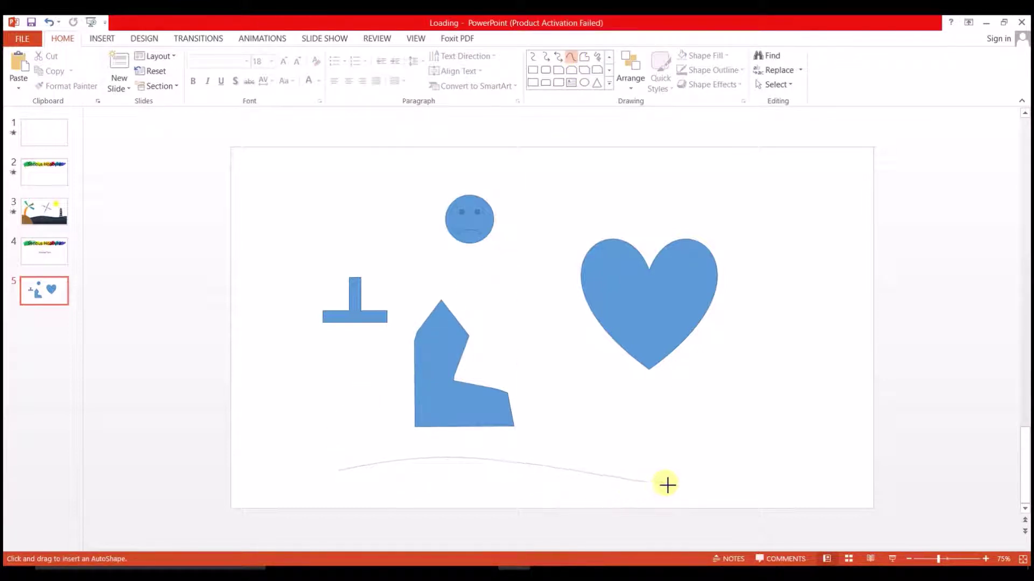
left_click(664, 483)
double_click(815, 447)
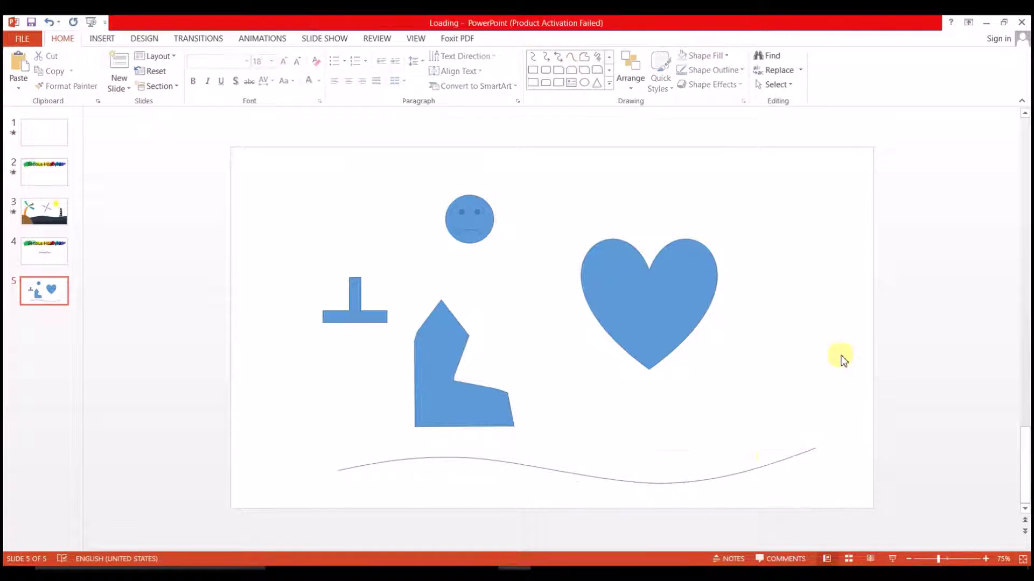
left_click(771, 462)
right_click(764, 468)
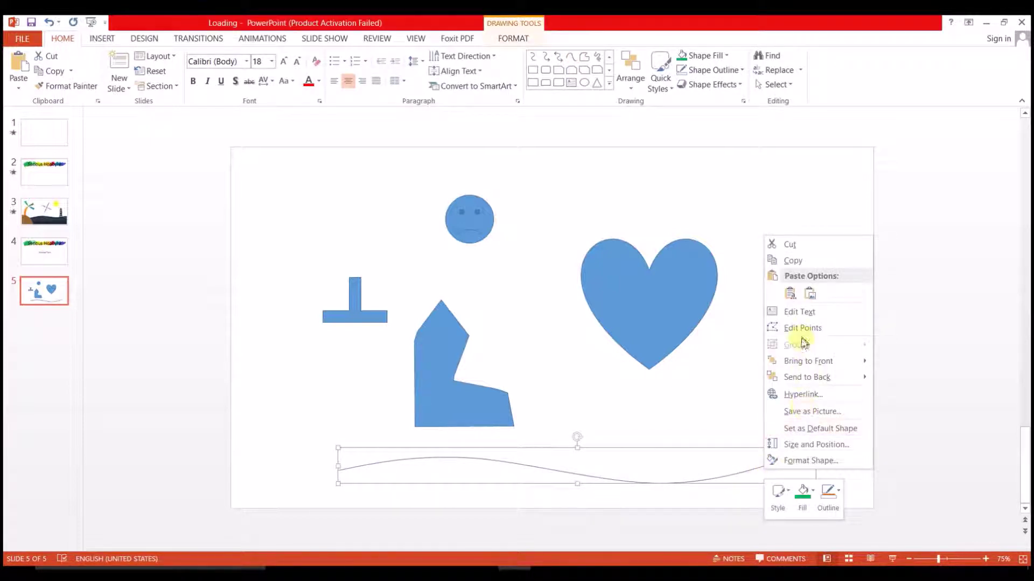
Edit the curve's points, pulling the dip up into a smooth hump beneath the heart
left_click(824, 331)
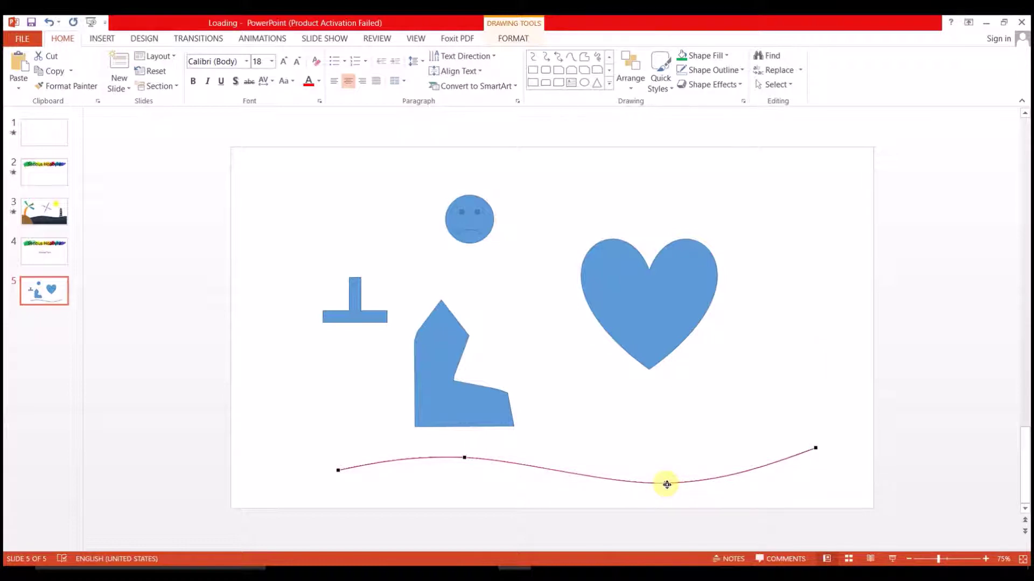
left_click_drag(666, 484, 661, 382)
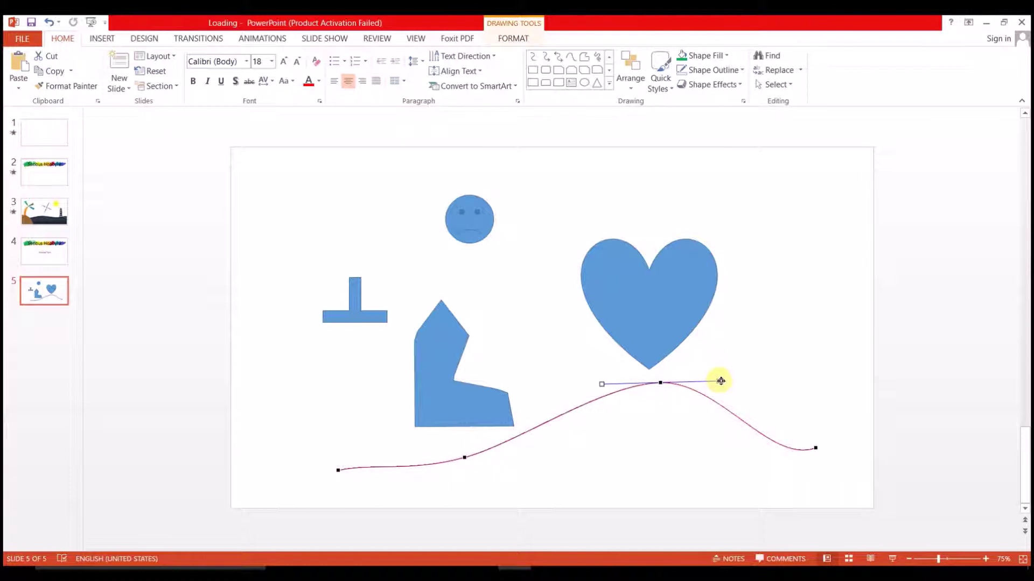
left_click_drag(721, 381, 750, 408)
left_click(667, 476)
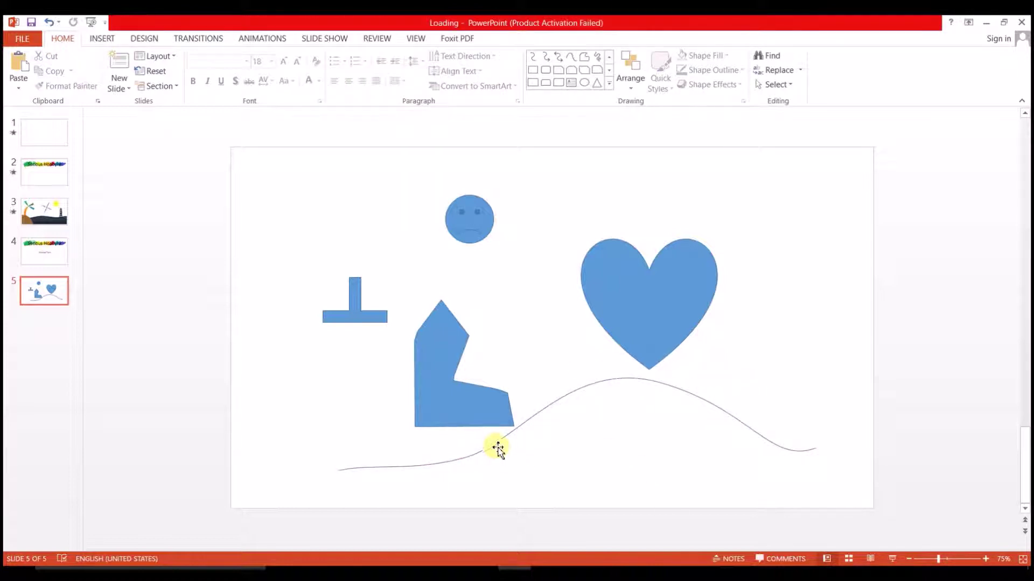
Add a point on the curve's left rise and reshape it
left_click(485, 453)
right_click(481, 455)
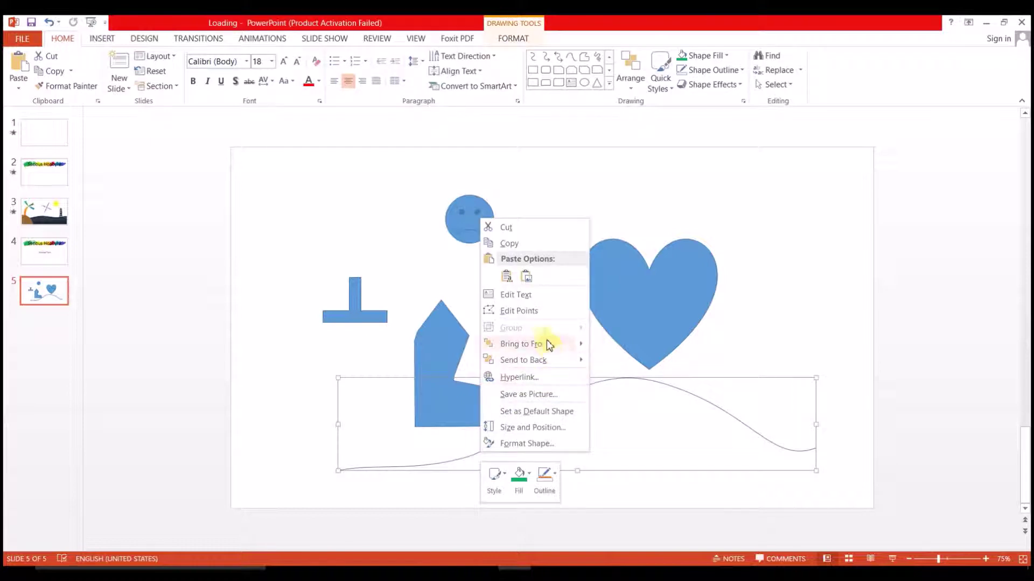
left_click(542, 312)
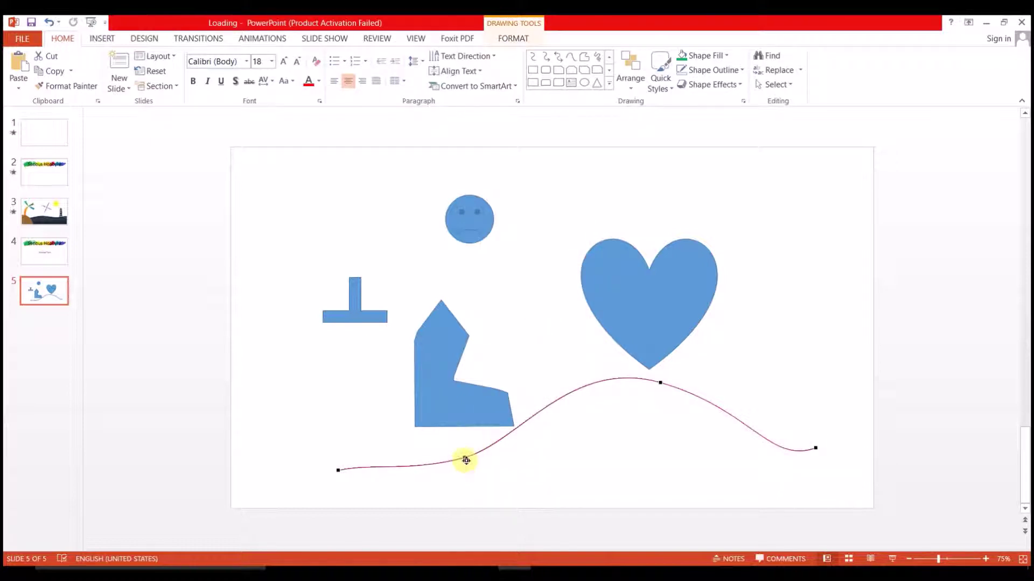
left_click_drag(466, 457, 501, 470)
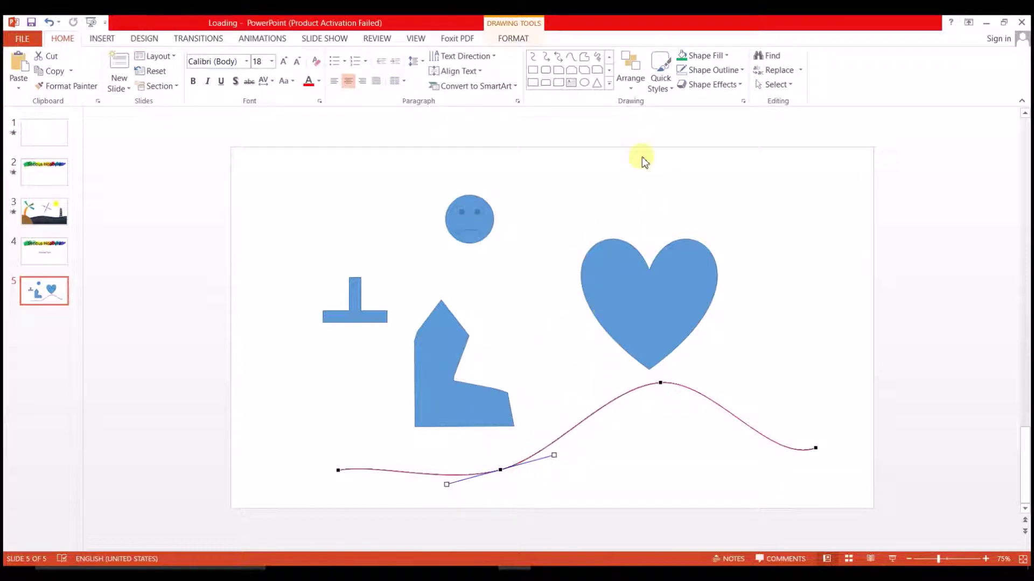
left_click(610, 83)
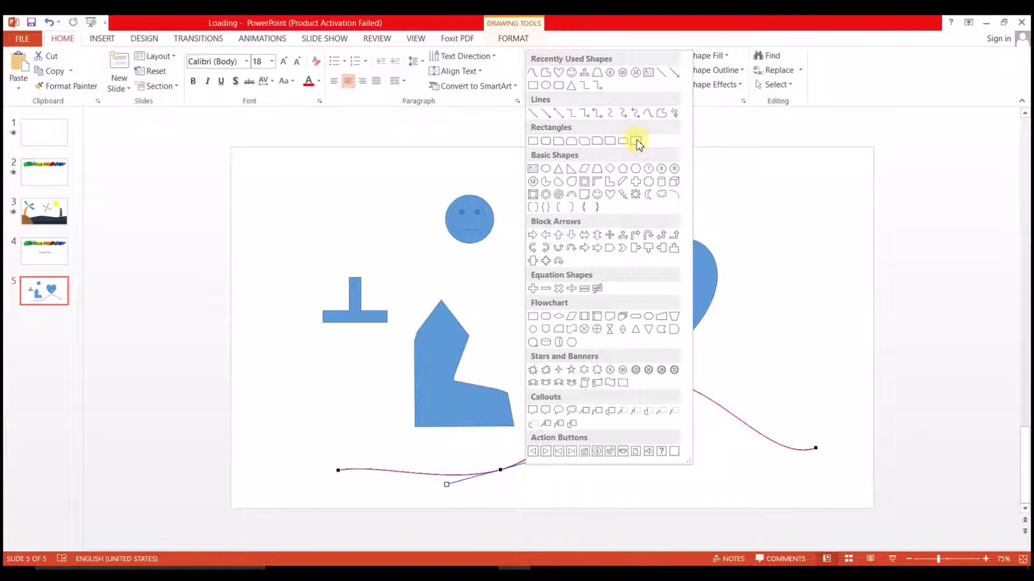
left_click(547, 170)
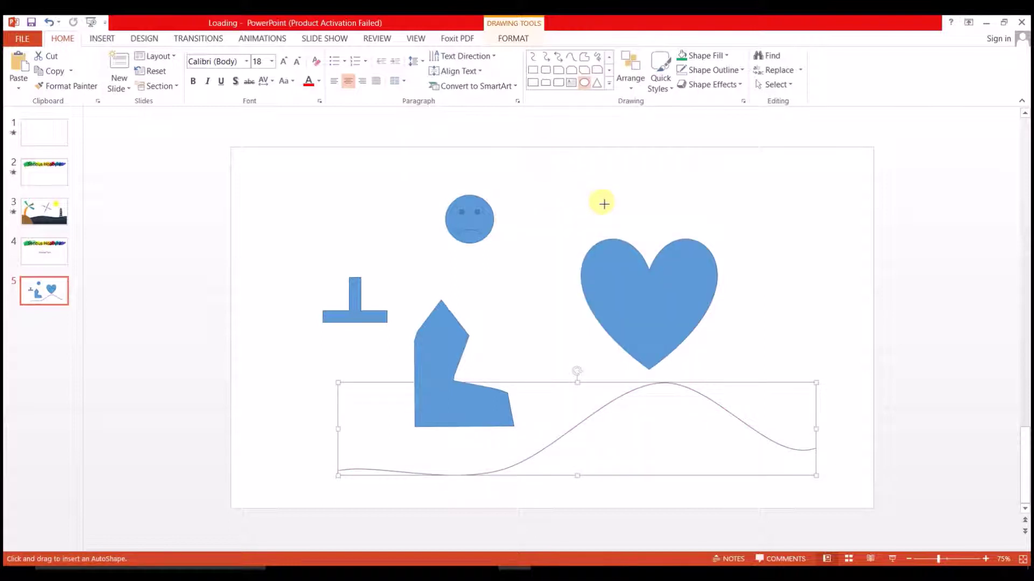
left_click(610, 84)
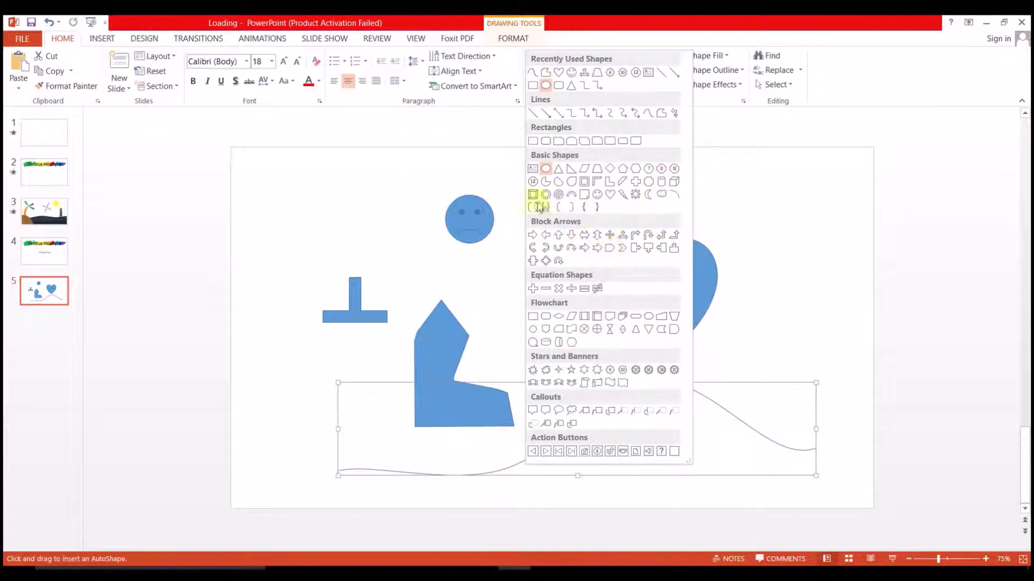
key("Escape")
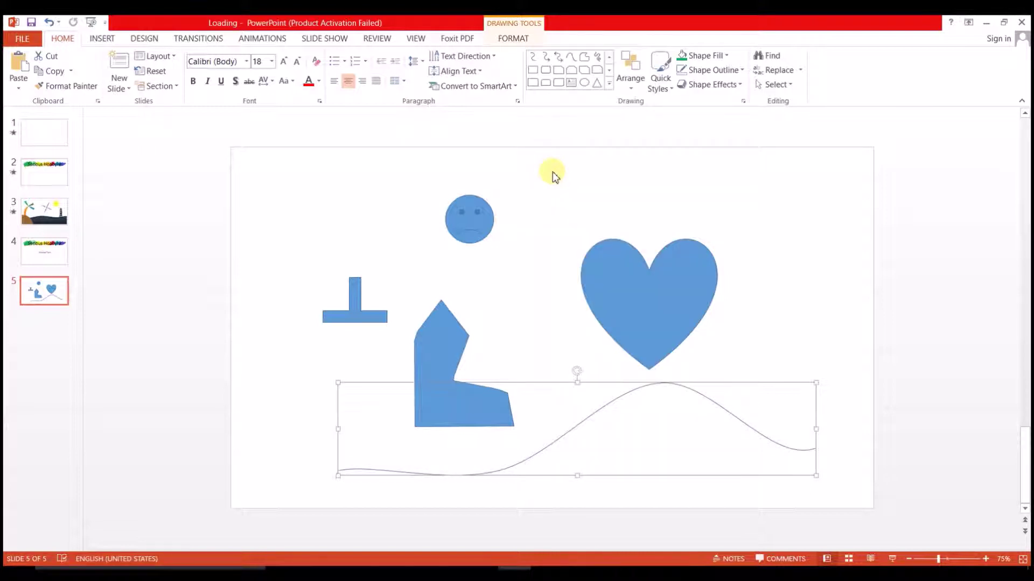
left_click(553, 173)
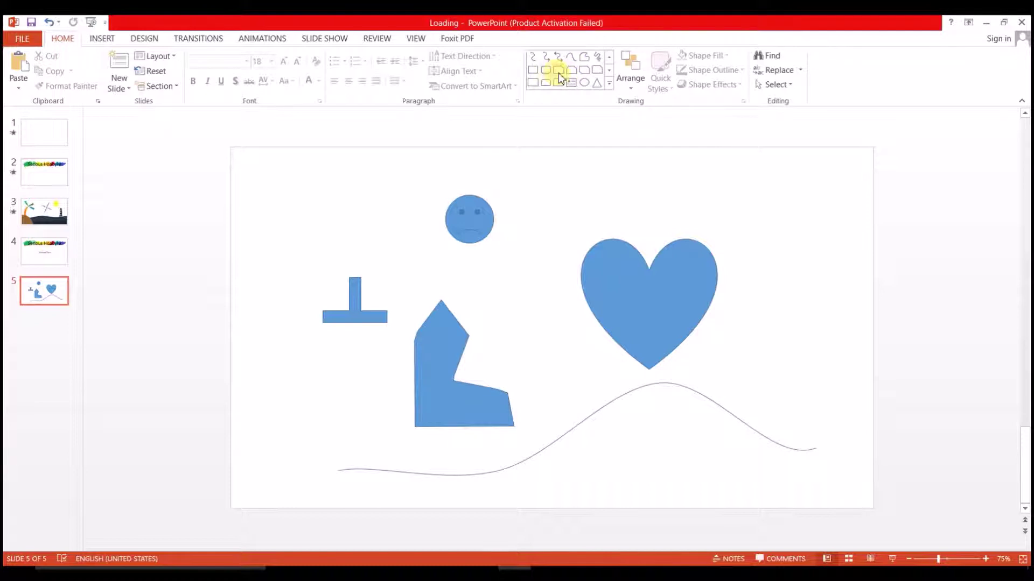
left_click(584, 82)
mouse_move(544, 165)
left_mouse_down()
mouse_move(568, 198)
mouse_move(697, 212)
mouse_move(585, 189)
left_mouse_up()
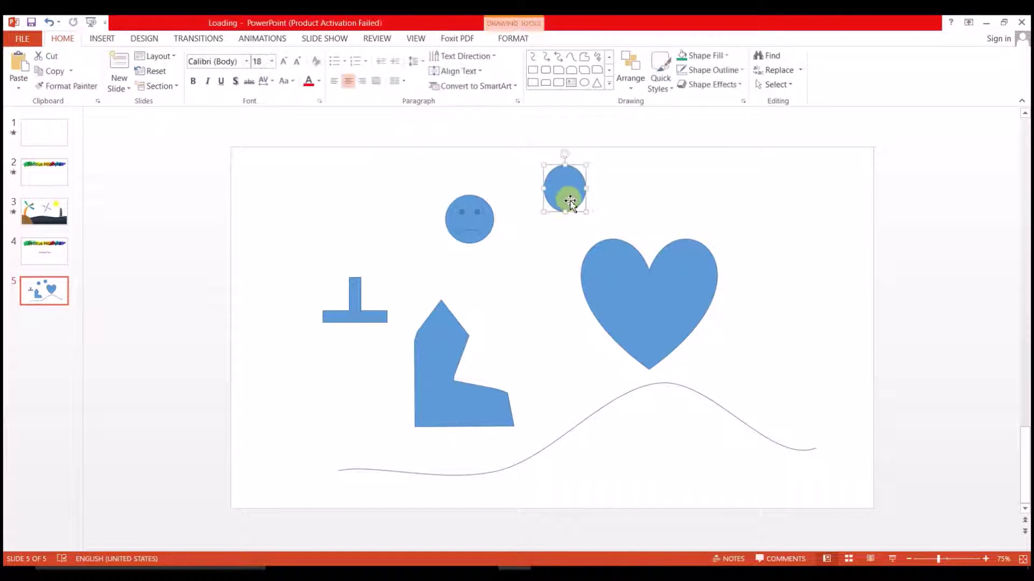
left_click_drag(565, 212, 566, 204)
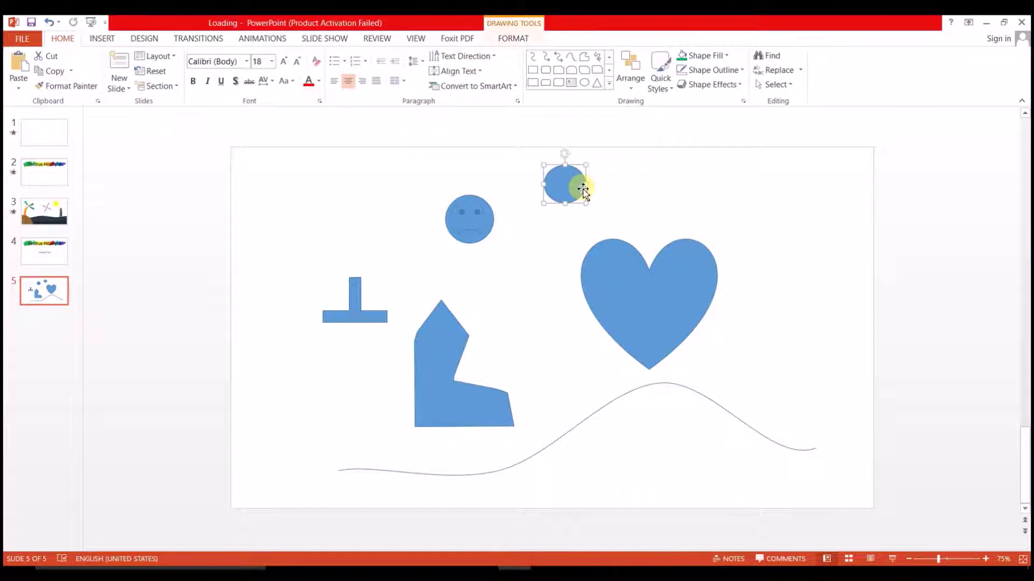
key("Delete")
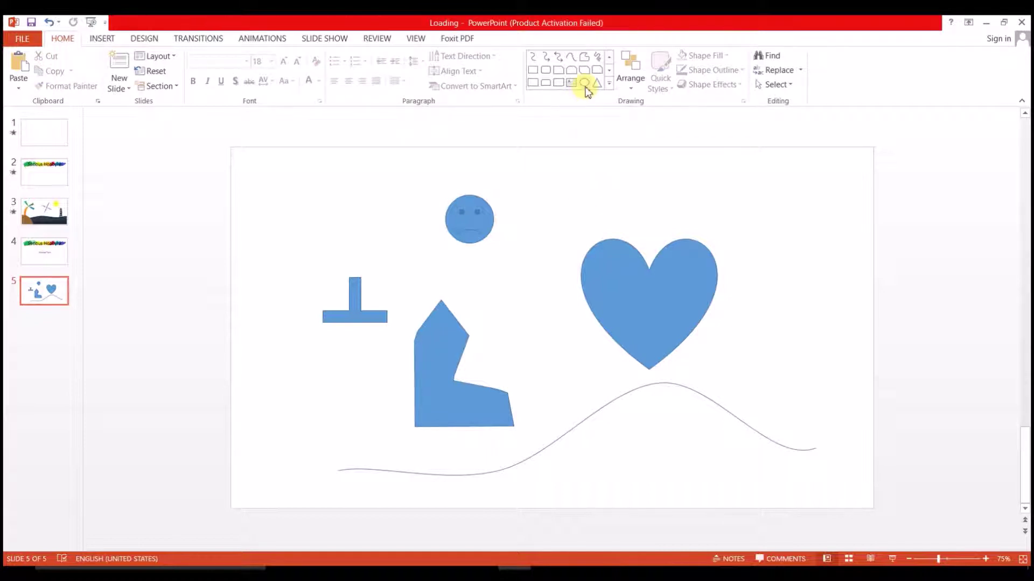
left_click(585, 84)
Draw a small blue circle at the slide's top right
left_click_drag(748, 187, 794, 233)
left_click(819, 282)
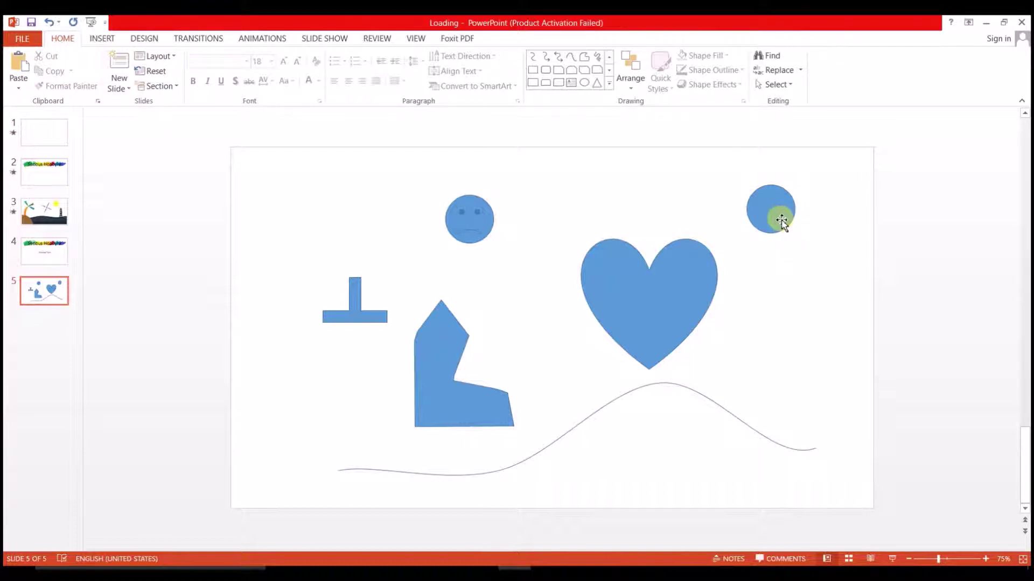
left_click(659, 290)
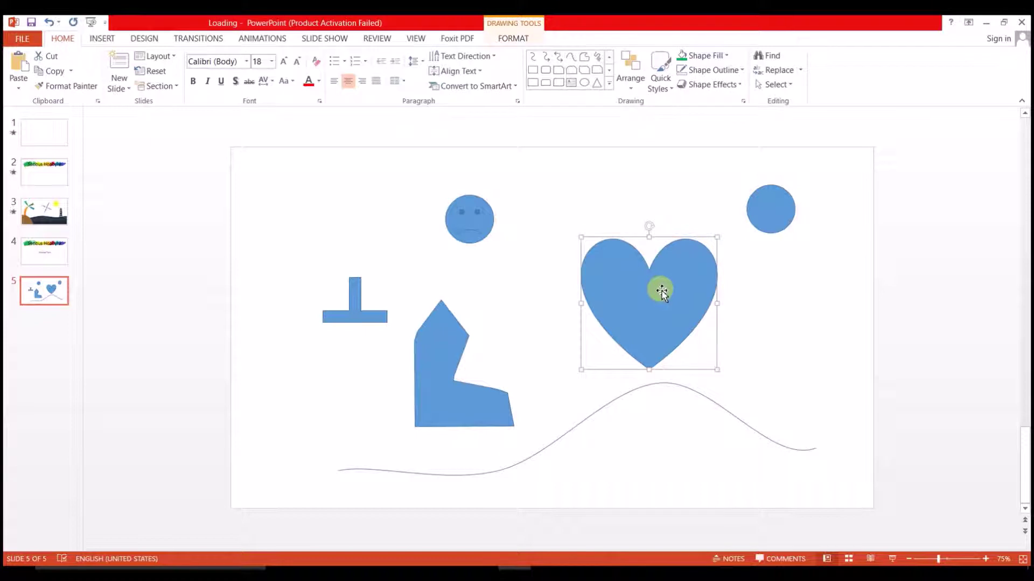
Draw a second smiley face in the slide's top-left corner
left_click(608, 84)
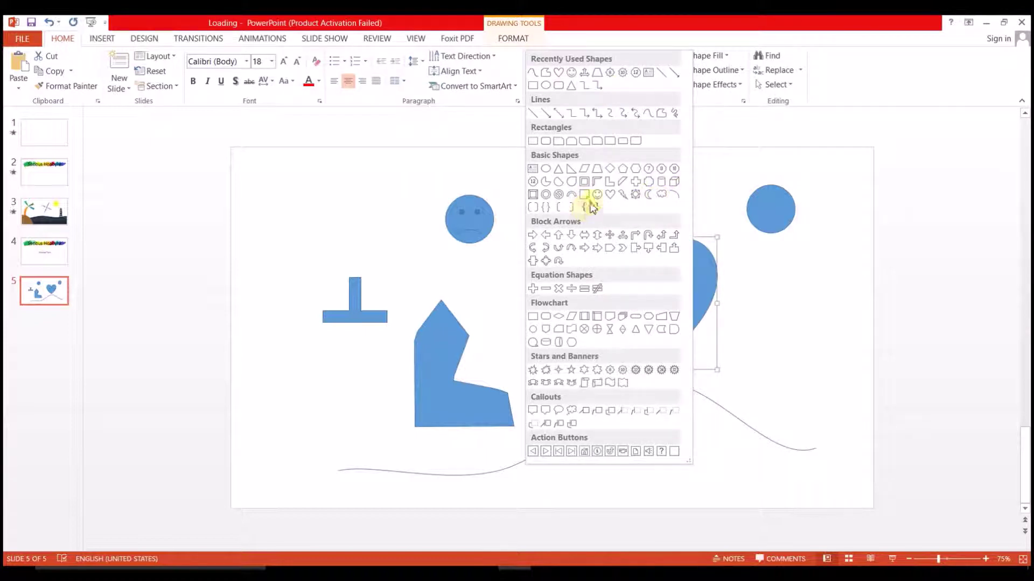
left_click(597, 194)
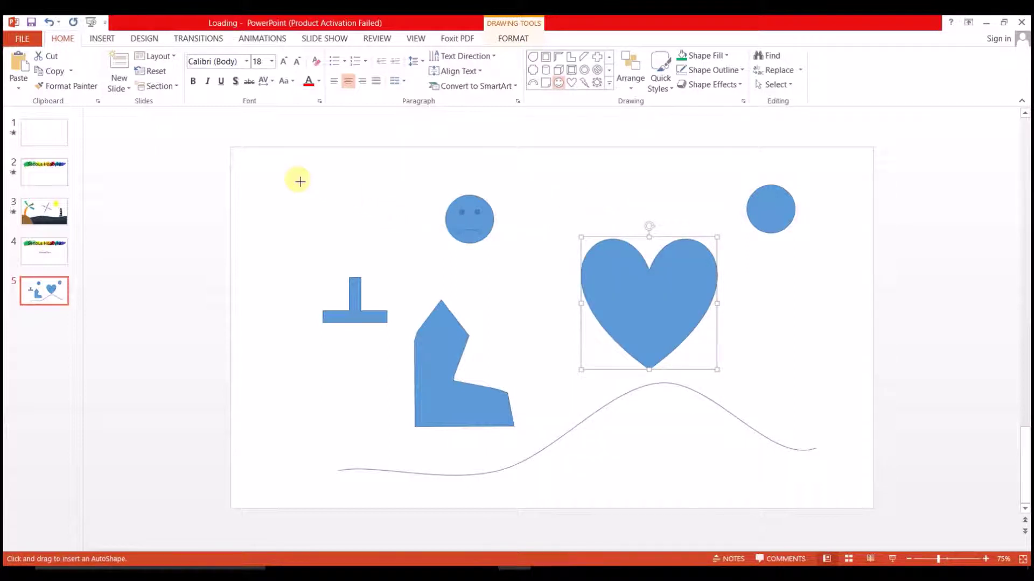
left_click_drag(300, 182, 346, 228)
left_click(362, 246)
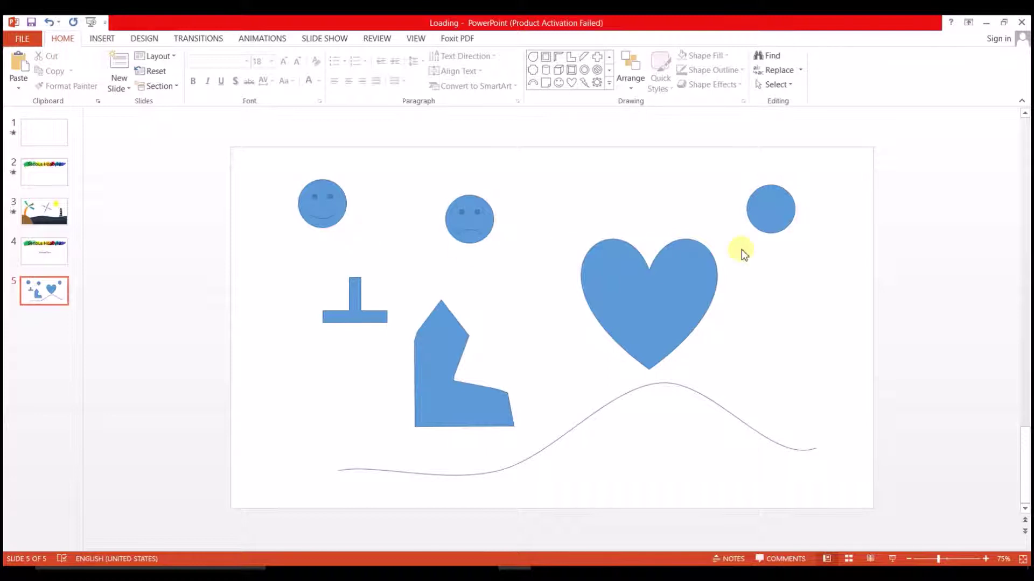
left_click(762, 209)
left_click(331, 215)
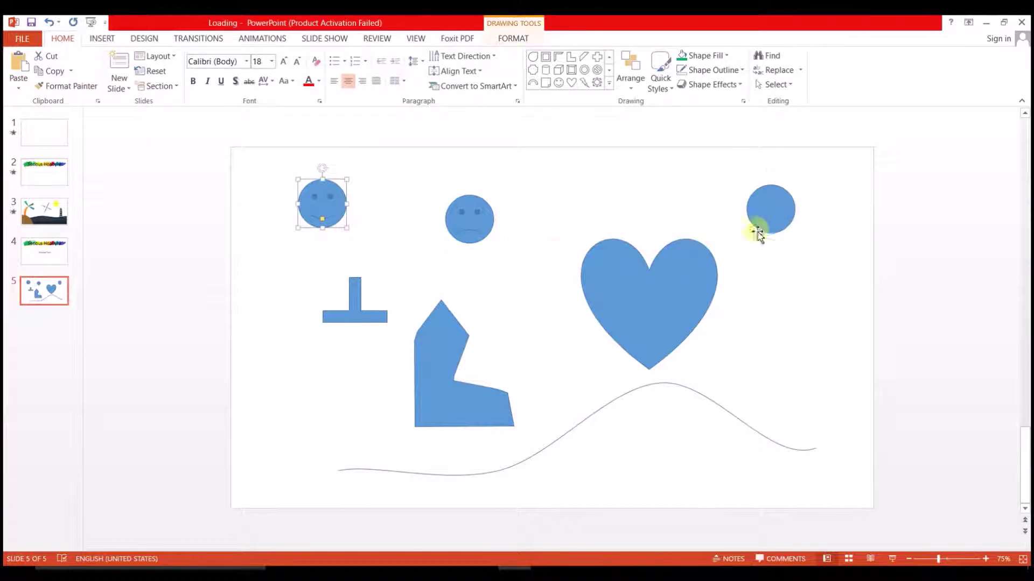
Undo an accidental stretch of the circle, open its size settings and enlarge it slightly
left_click(774, 218)
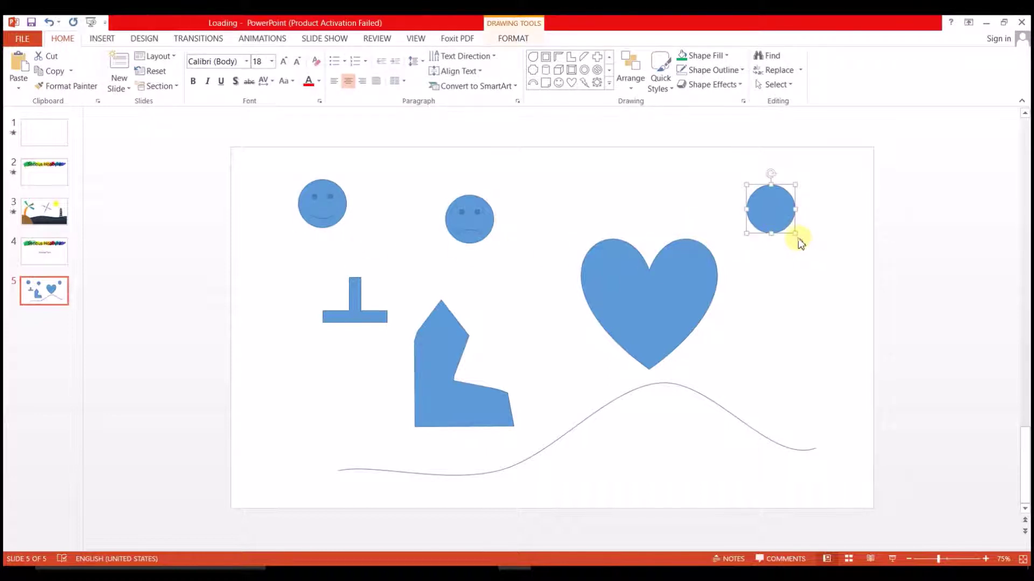
left_click_drag(795, 233, 834, 284)
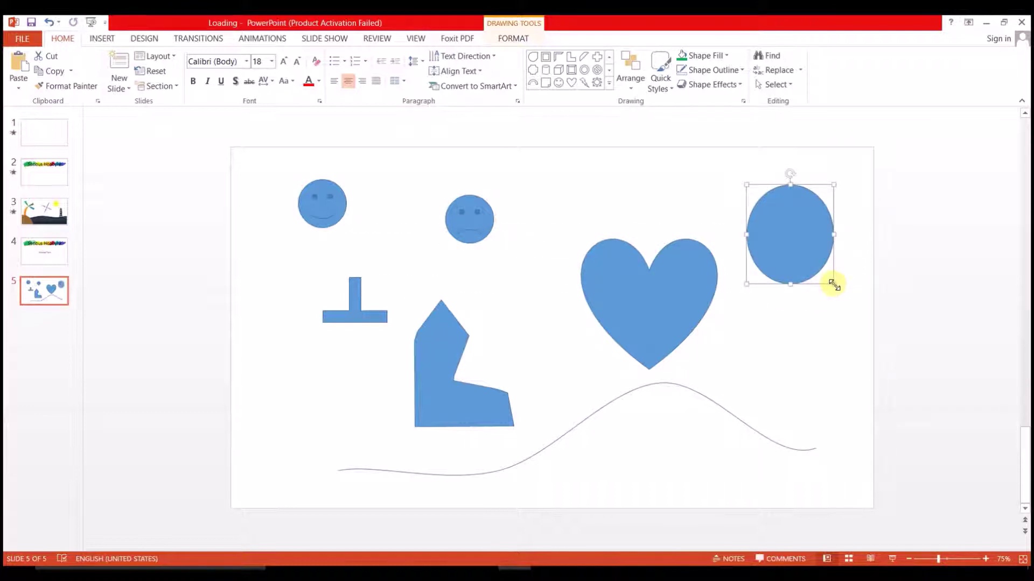
key("ctrl+z")
right_click(775, 202)
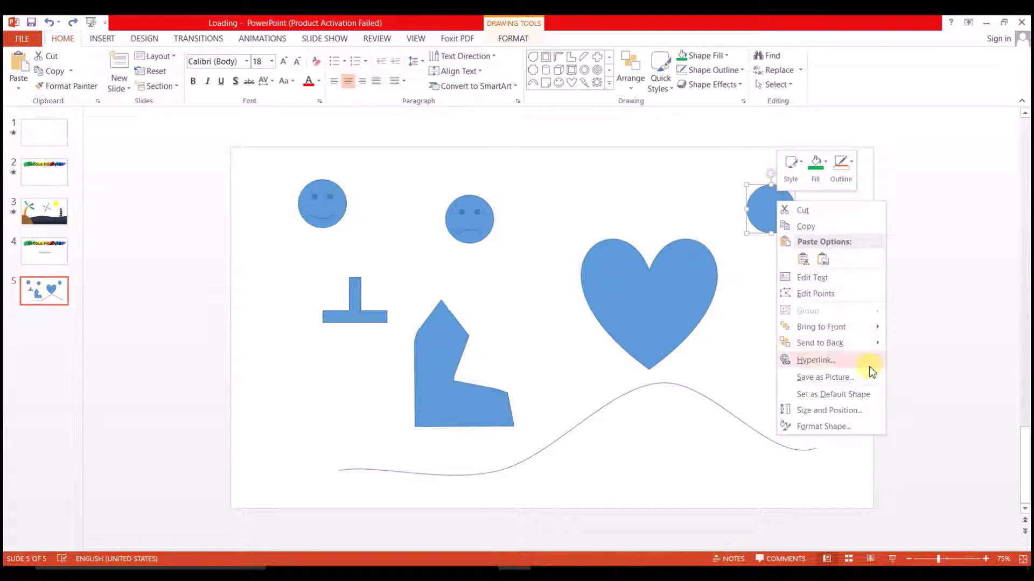
left_click(869, 411)
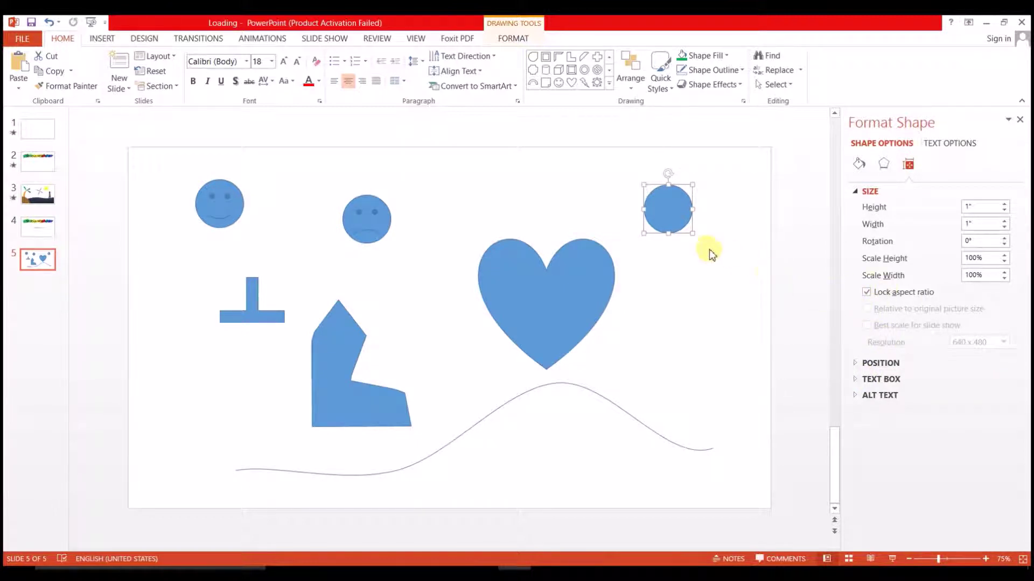
left_click_drag(692, 232, 745, 285)
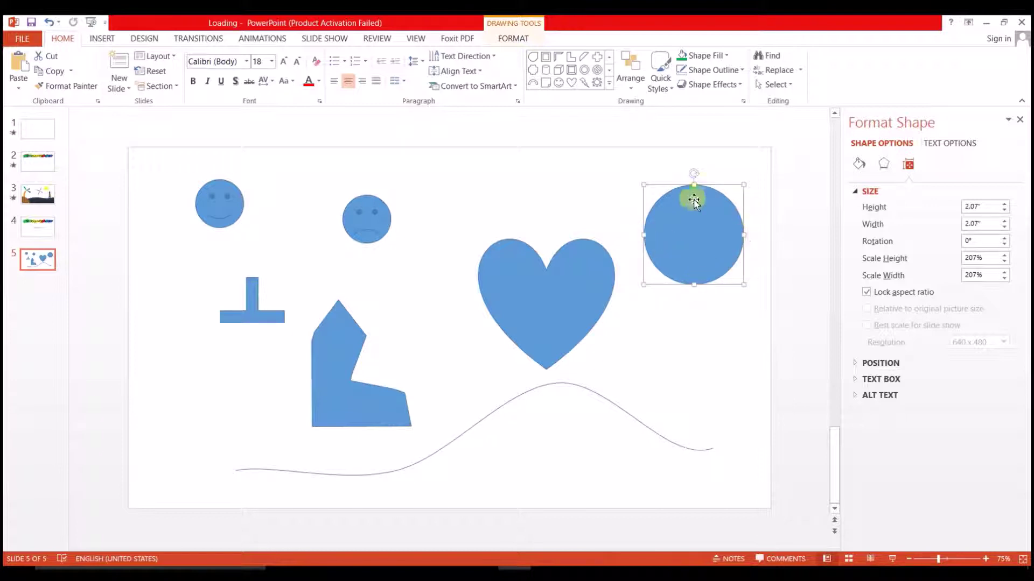
Resize the circle to 3" × 3" beside the heart and close the Format Shape pane
left_click_drag(644, 235, 533, 235)
left_click(750, 335)
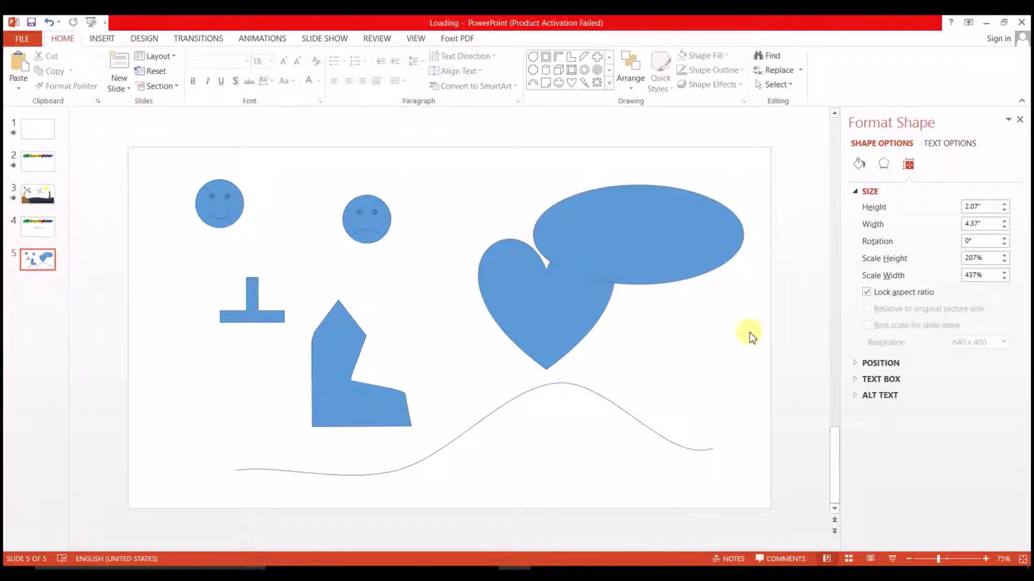
left_click(683, 237)
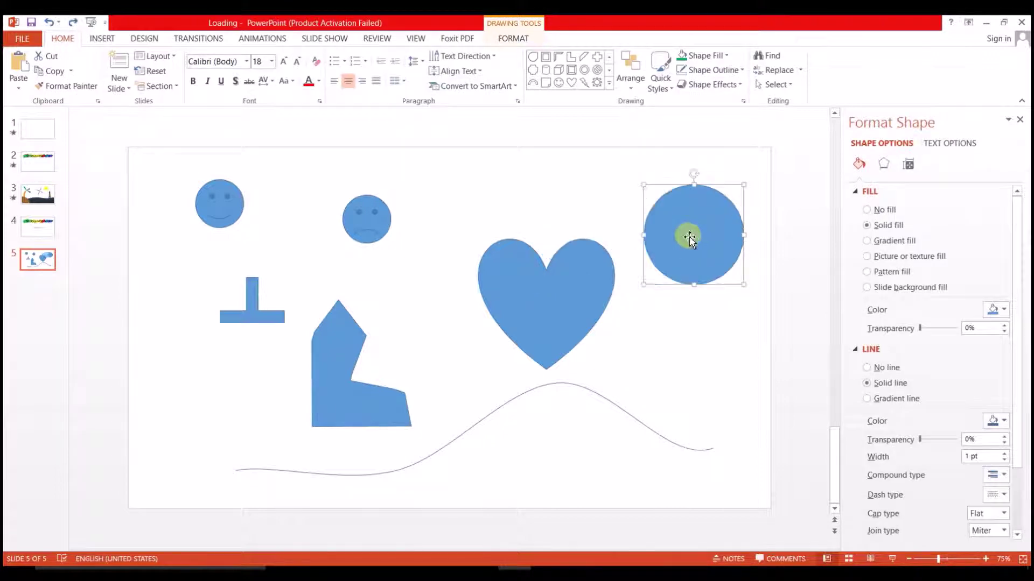
key("ctrl+z")
left_click_drag(645, 284, 599, 331)
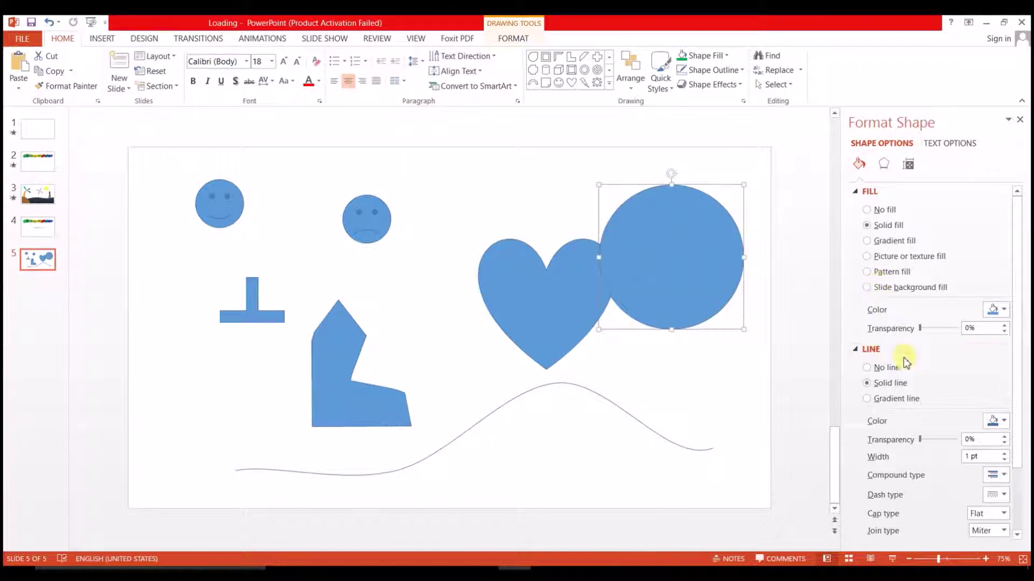
left_click(908, 164)
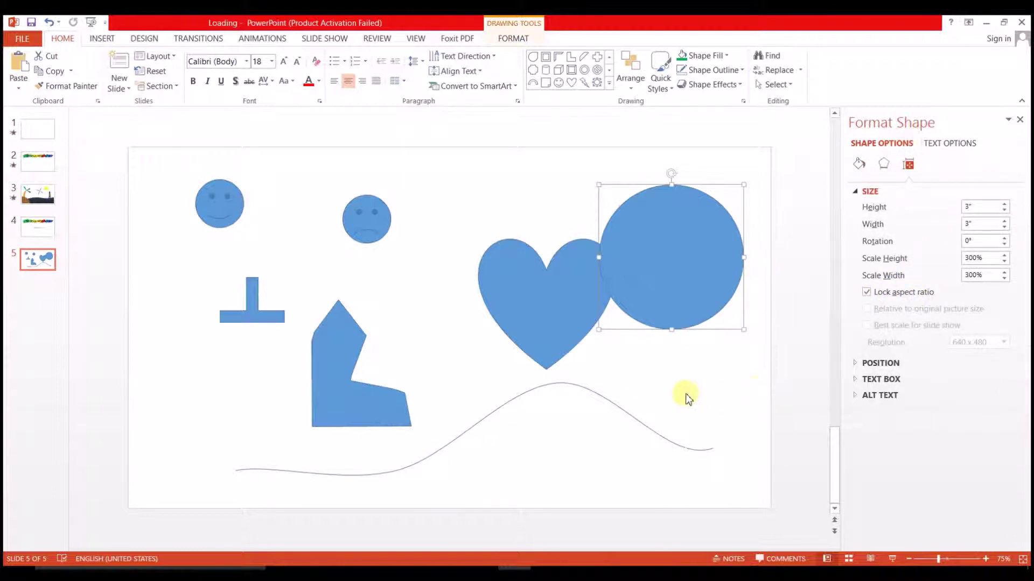
left_click(697, 340)
mouse_move(692, 282)
left_mouse_down()
mouse_move(704, 210)
mouse_move(681, 266)
left_mouse_up()
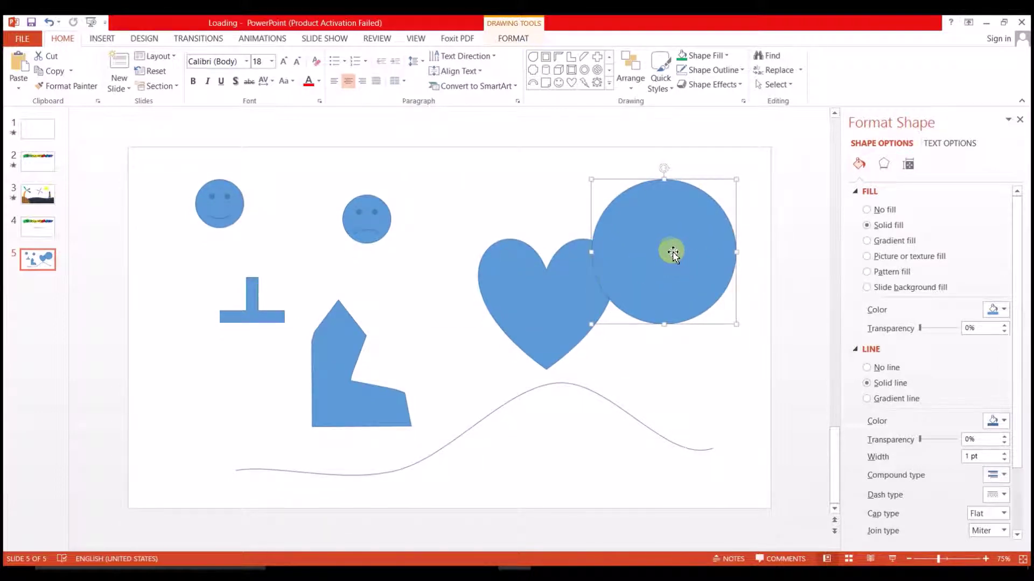
left_click(1020, 120)
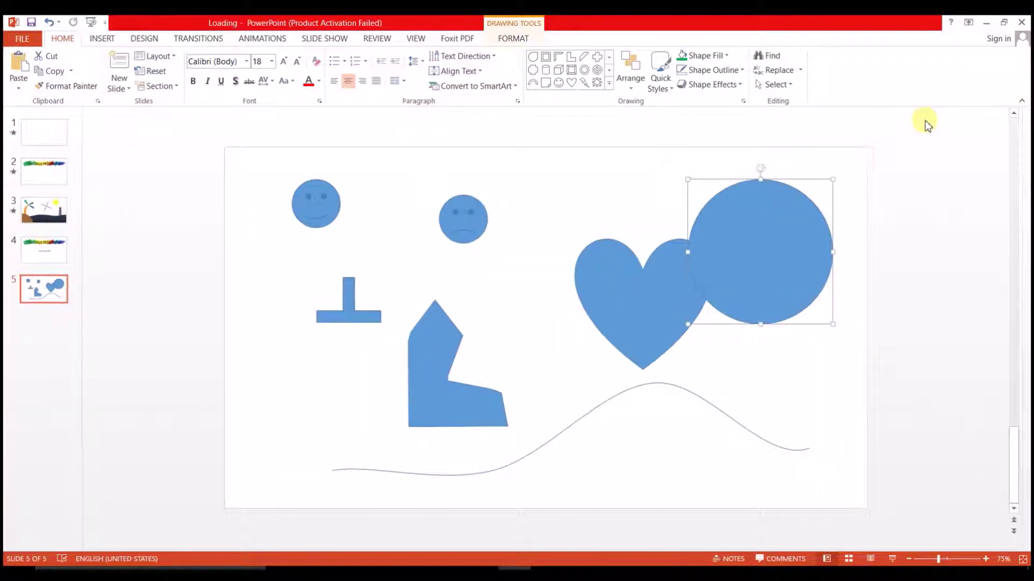
Move the big circle down over the heart's lower half
left_click_drag(791, 254, 757, 249)
left_click(819, 389)
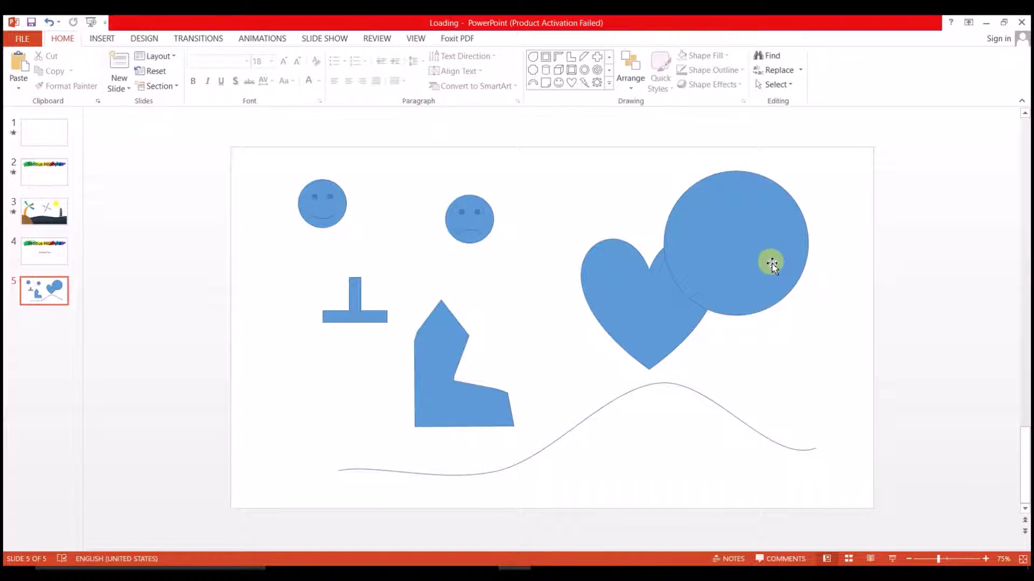
mouse_move(703, 257)
left_mouse_down()
mouse_move(705, 243)
mouse_move(687, 300)
mouse_move(775, 369)
mouse_move(645, 388)
mouse_move(641, 359)
left_mouse_up()
left_click(743, 350)
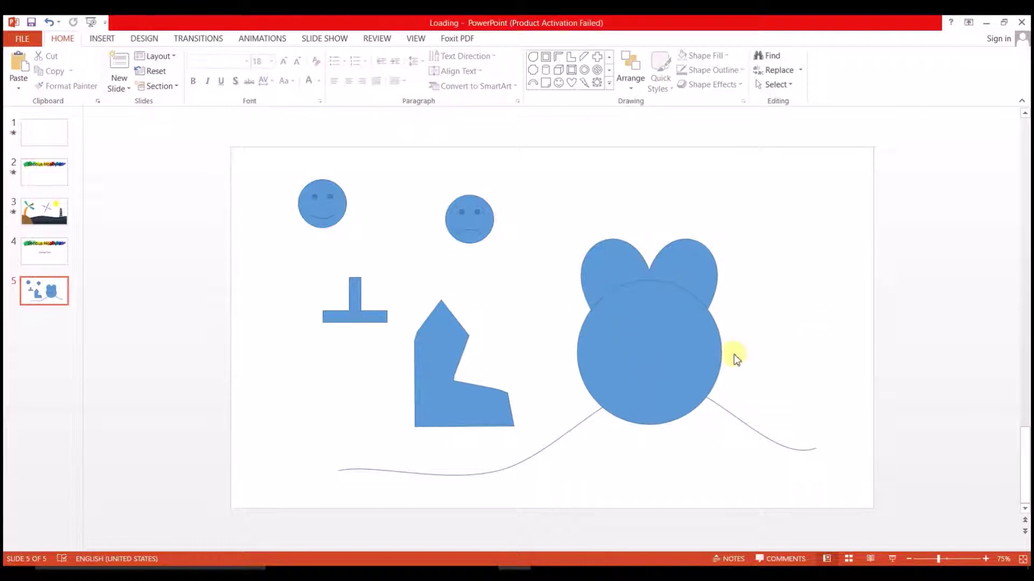
Widen the heart to both sides so its lobes stick out like mouse ears
left_click(694, 274)
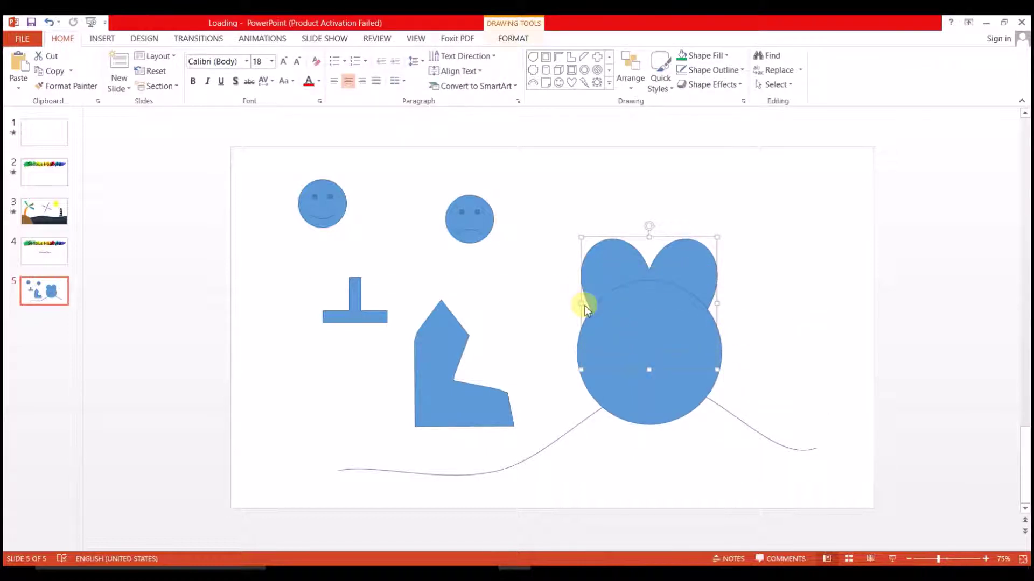
left_click_drag(582, 304, 546, 303)
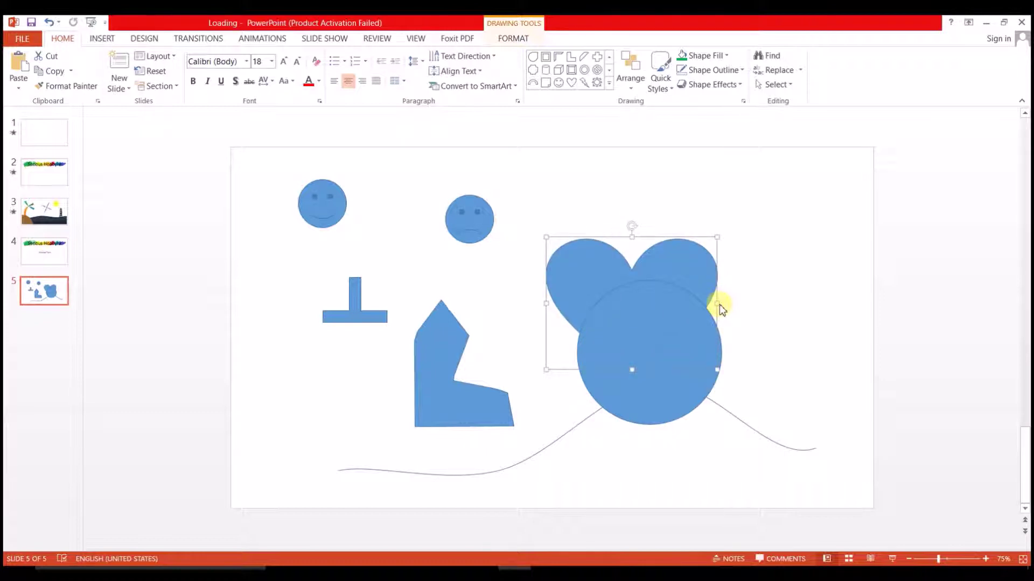
left_click_drag(723, 304, 761, 305)
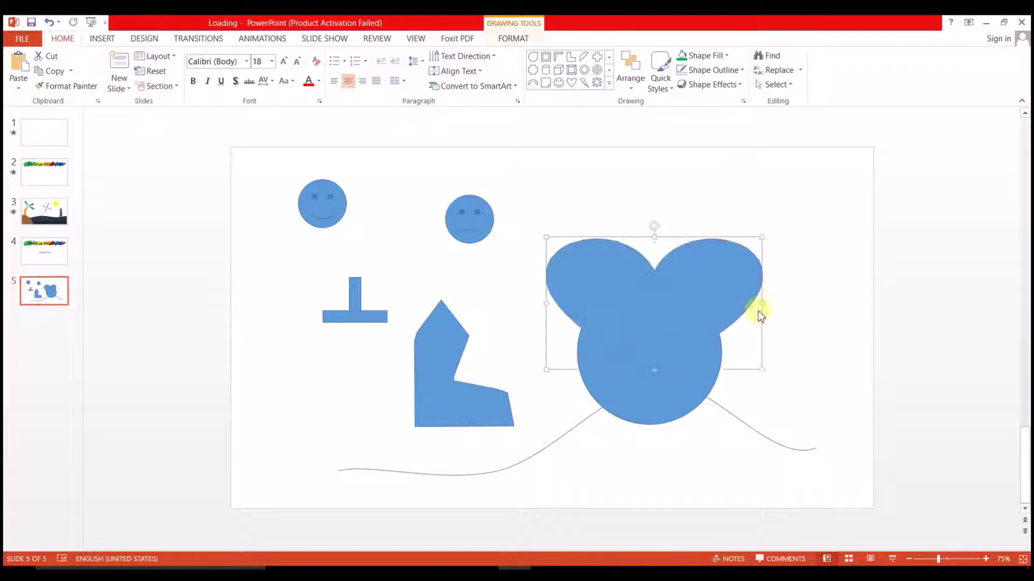
left_click(790, 387)
left_click(655, 376)
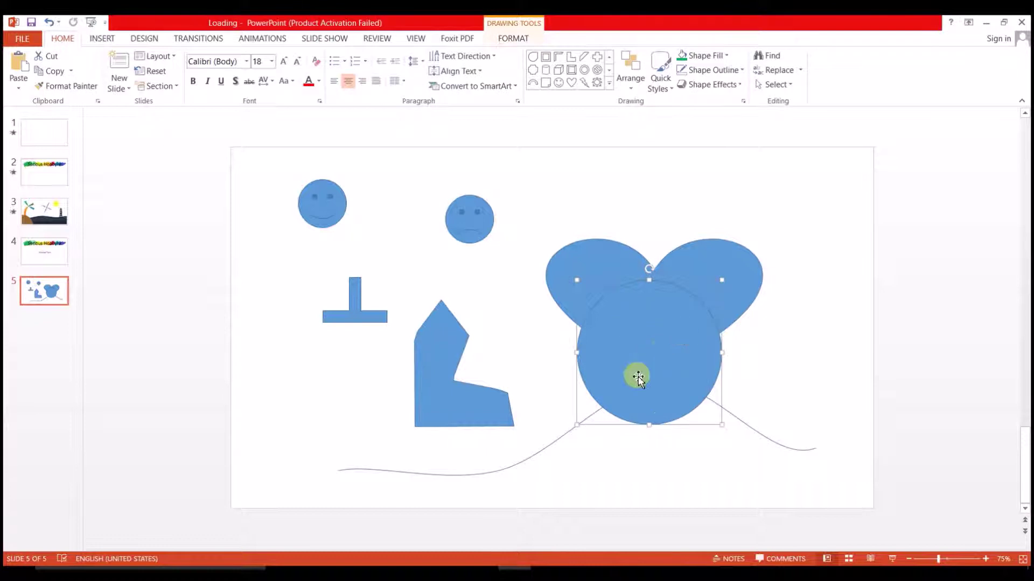
left_click(731, 269)
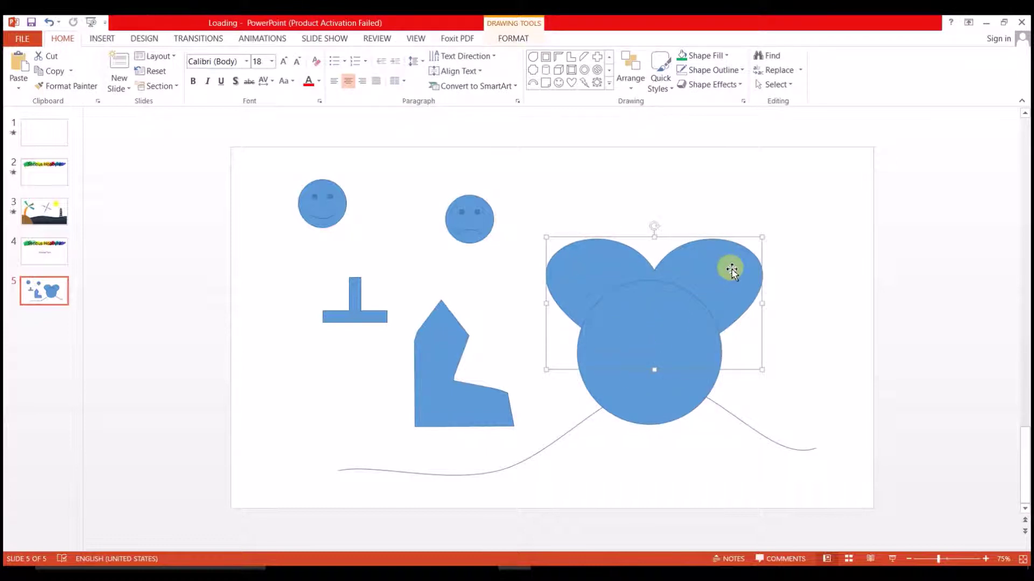
left_click(693, 325)
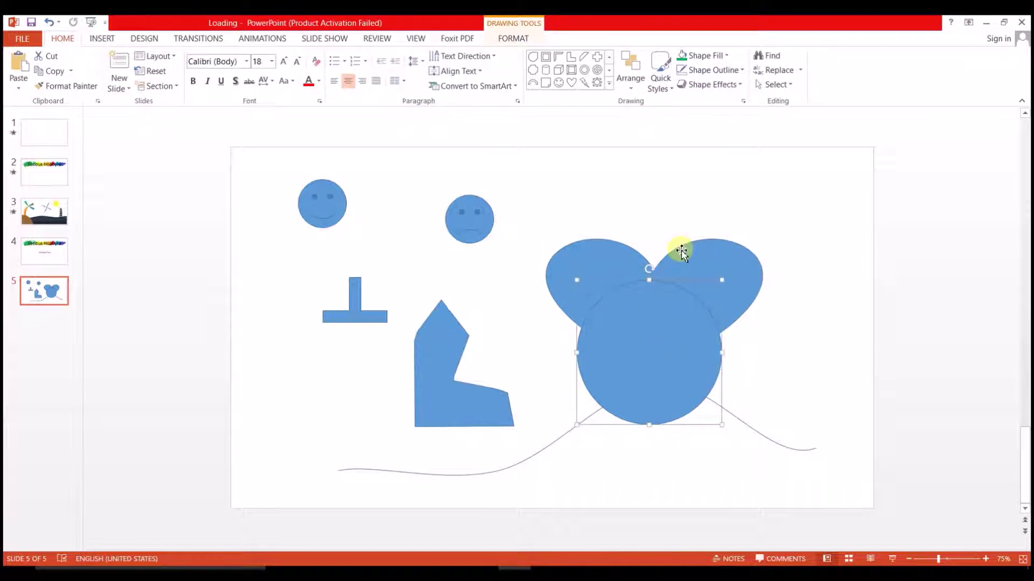
Remove the circle's outline and group it with the heart
left_click(713, 69)
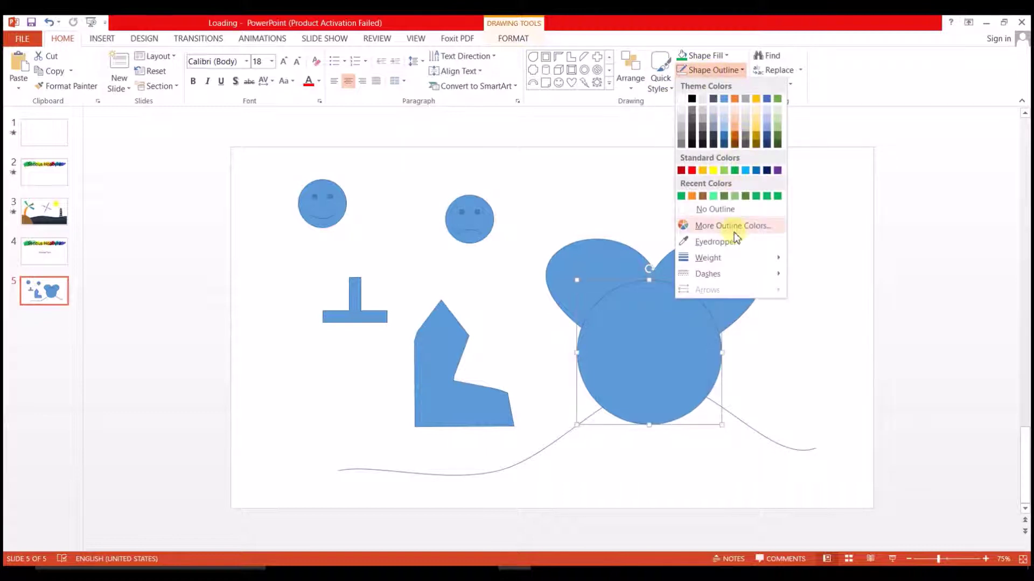
left_click(734, 216)
left_click(734, 284)
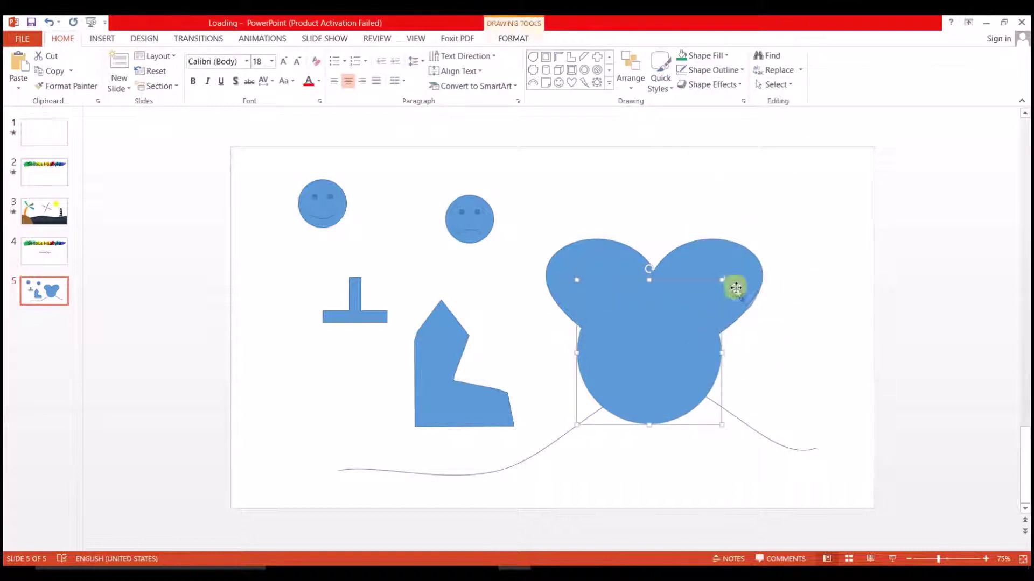
left_click(680, 387)
left_click(729, 283)
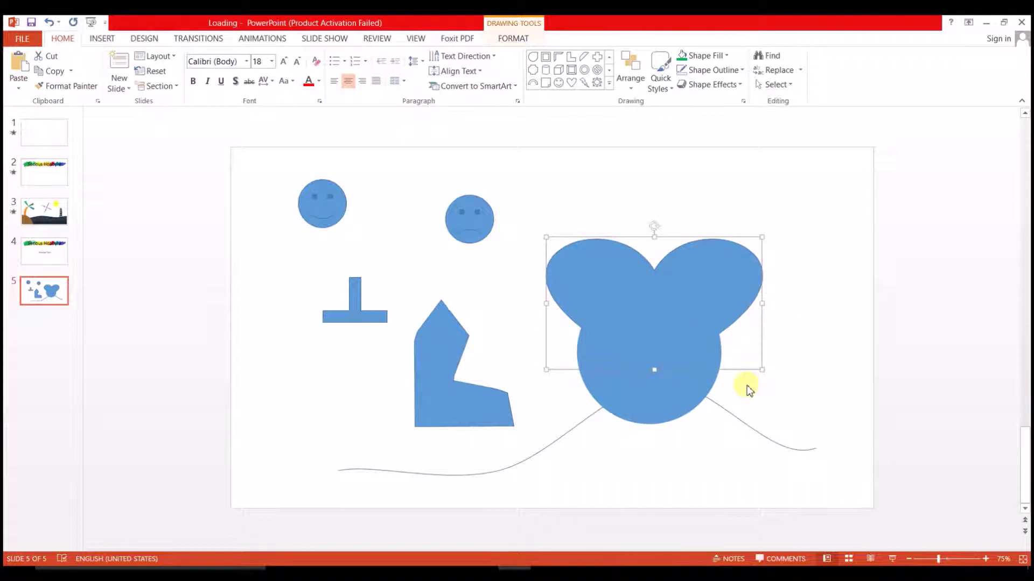
left_click(692, 392, "shift")
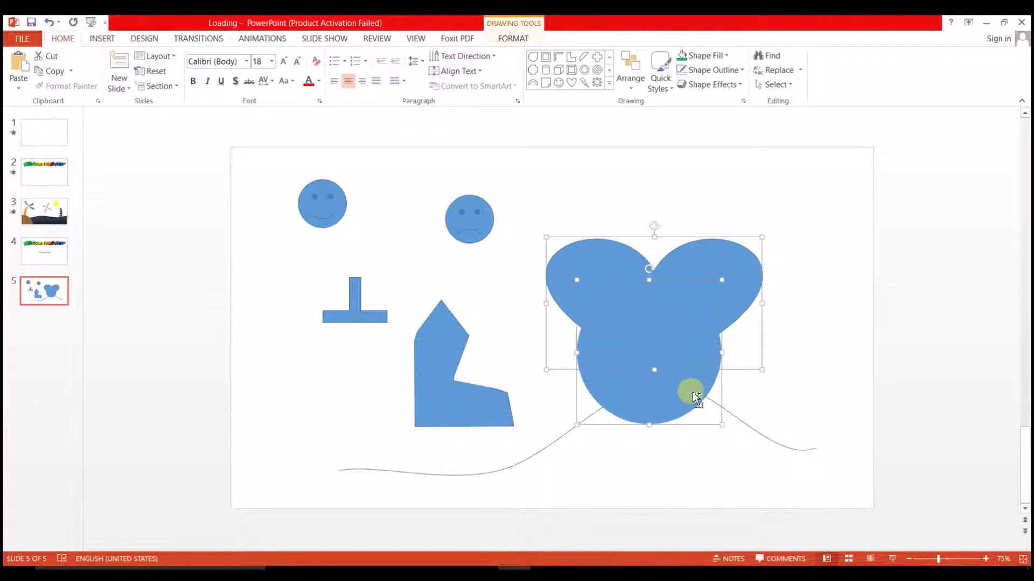
right_click(692, 392)
mouse_move(765, 284)
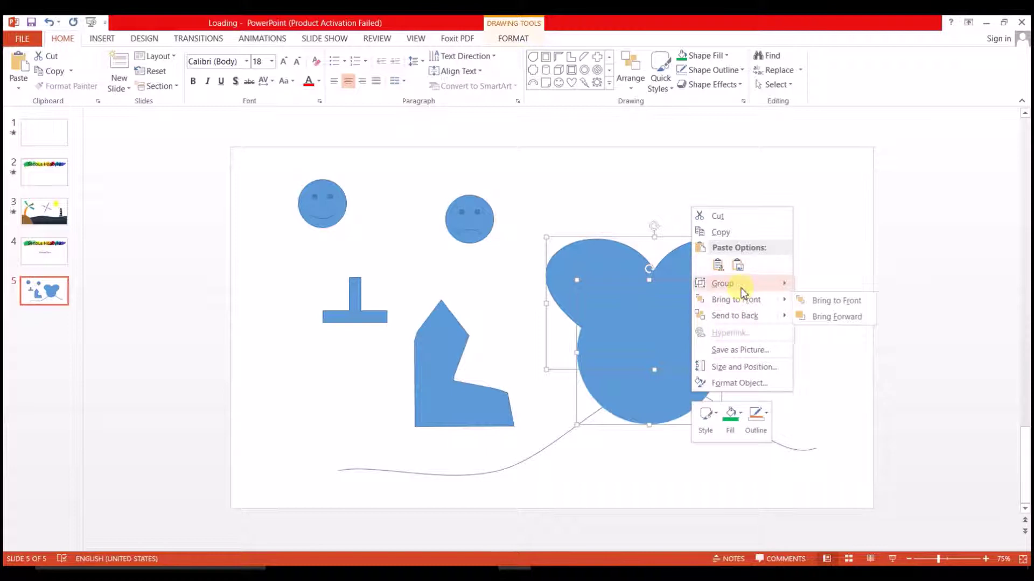
left_click(839, 288)
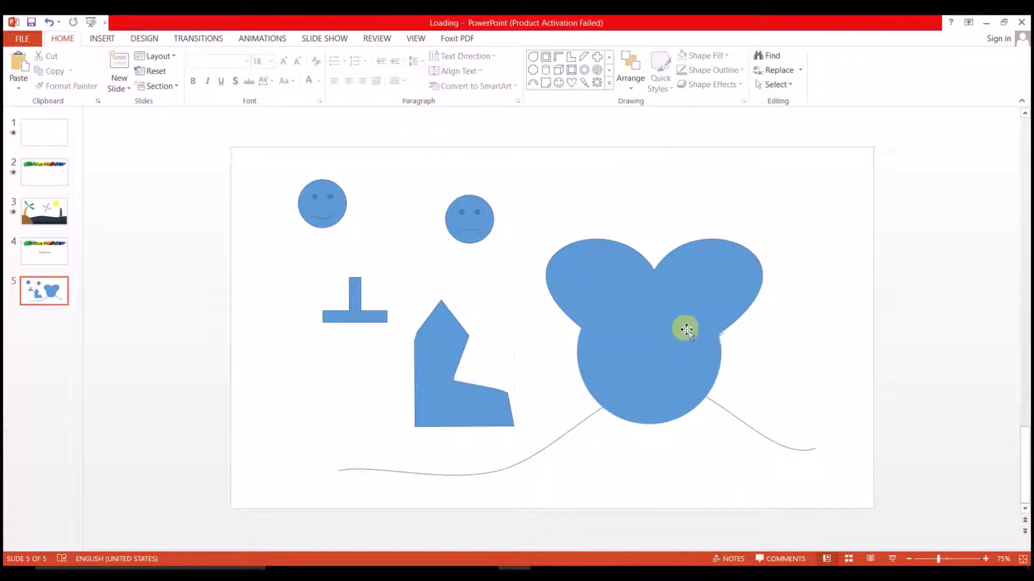
Move the mouse-head group up and to the right and enlarge it
left_click_drag(685, 328, 752, 268)
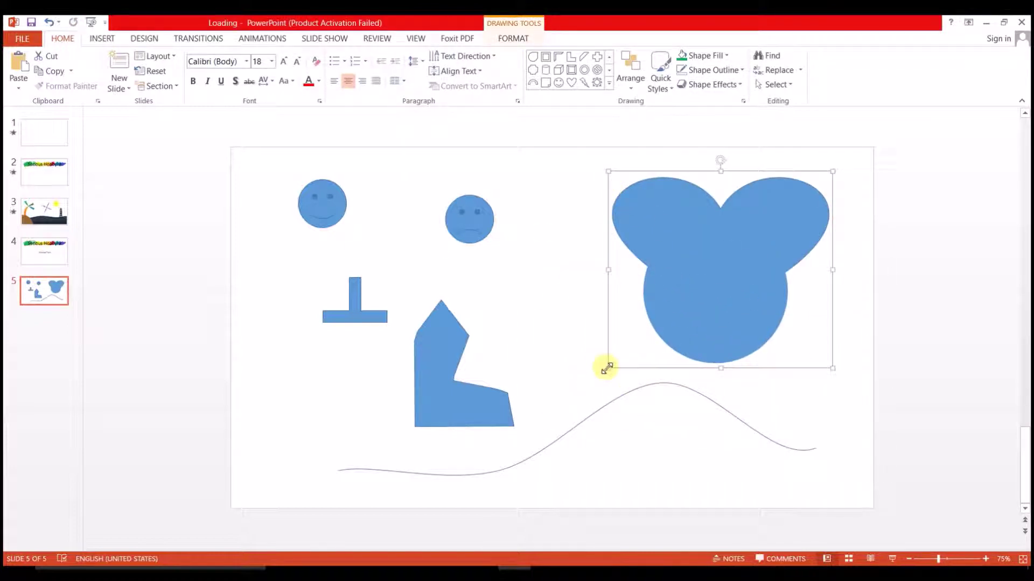
left_click_drag(608, 368, 555, 439)
left_click(853, 355)
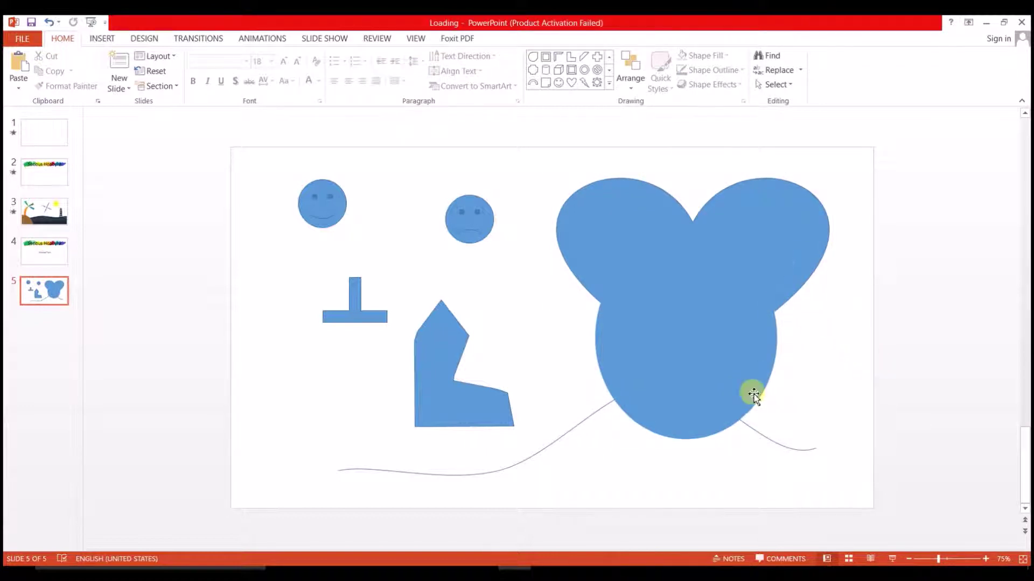
Nudge the circle within the group with arrow keys to centre it under the ears
left_click(716, 362)
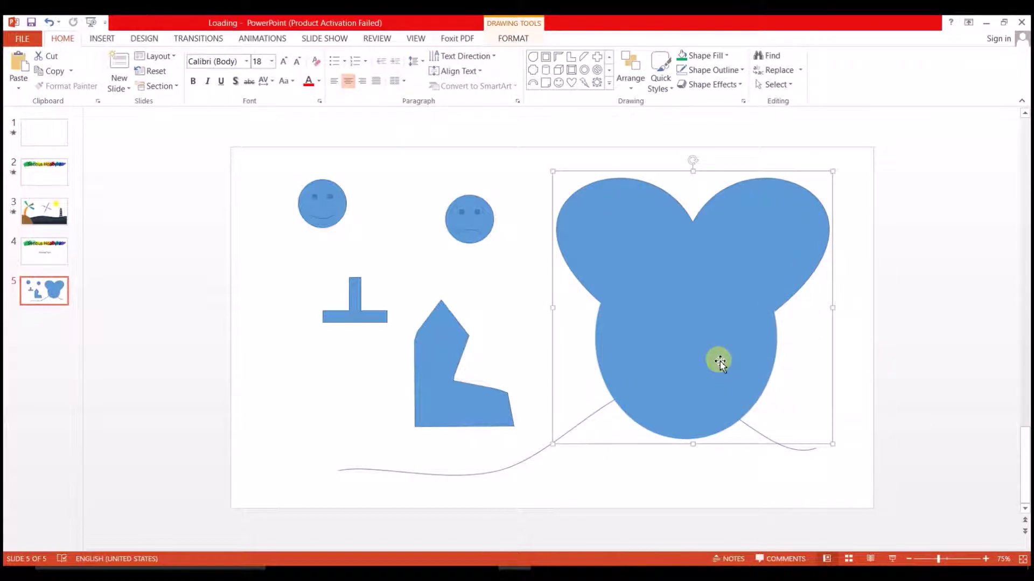
left_click(719, 358)
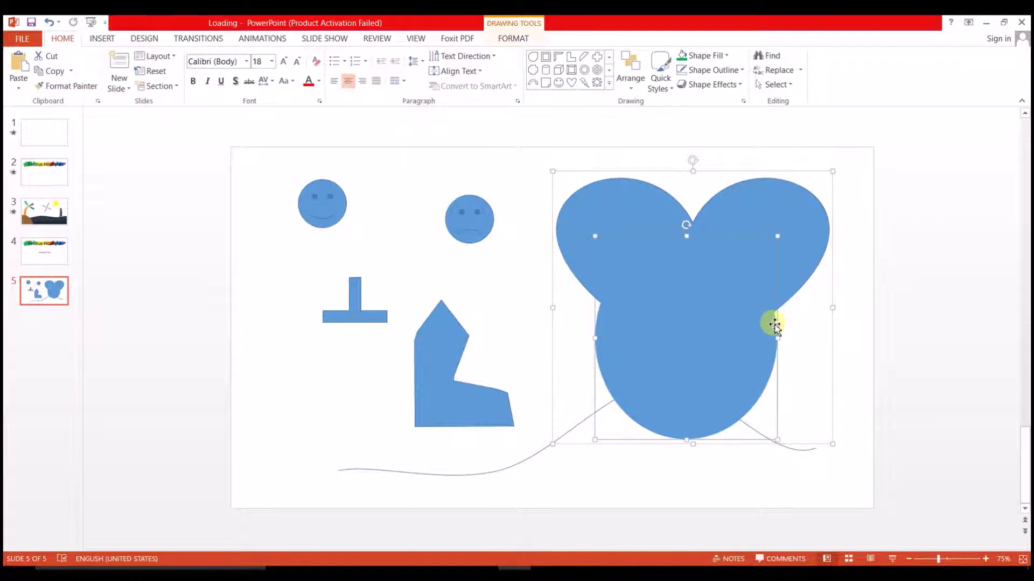
key("Right")
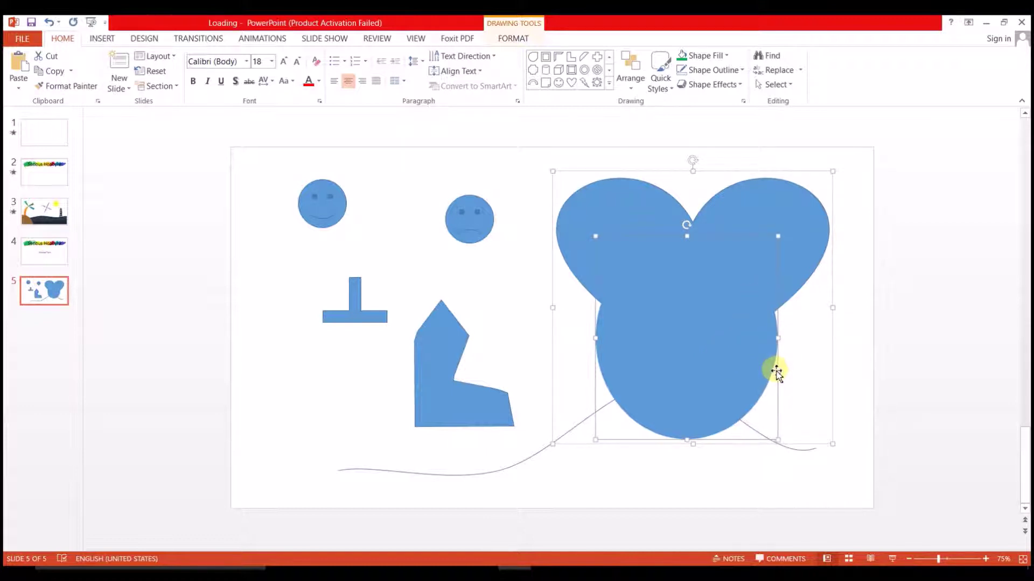
key("Right")
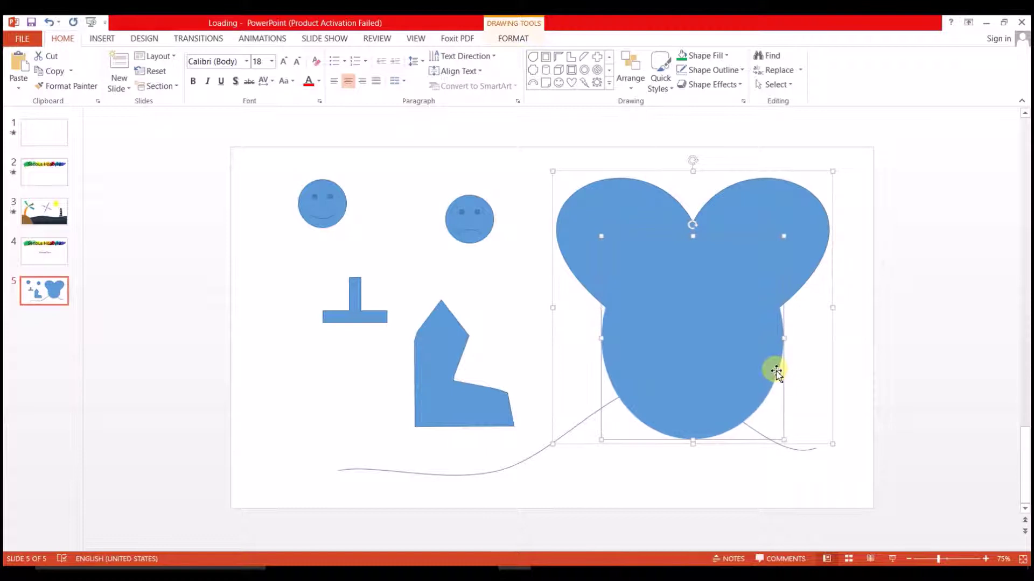
key("ctrl+Left")
key("ctrl+Left")
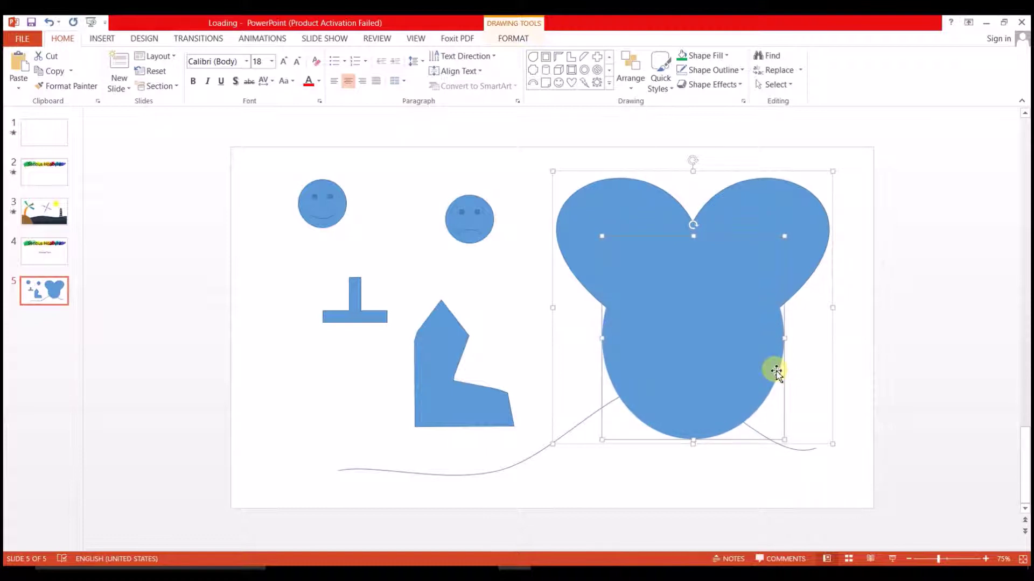
left_click(850, 326)
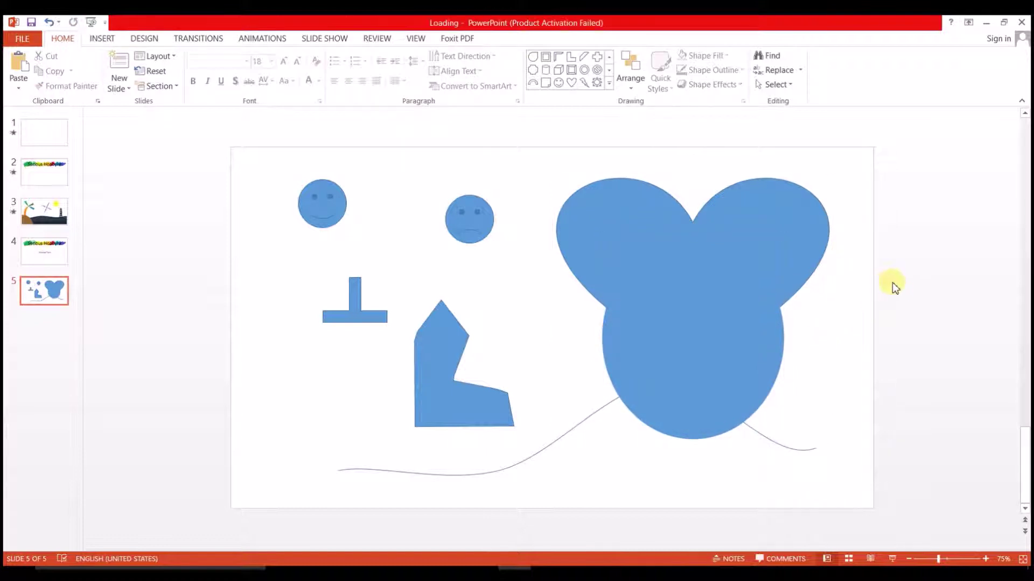
left_click(701, 377)
left_click(702, 376)
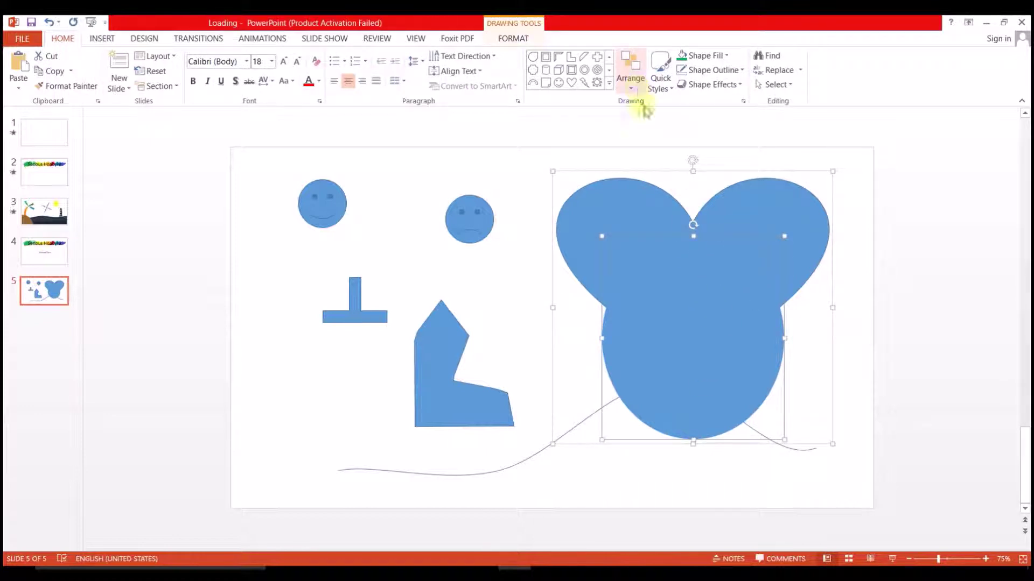
left_click(883, 313)
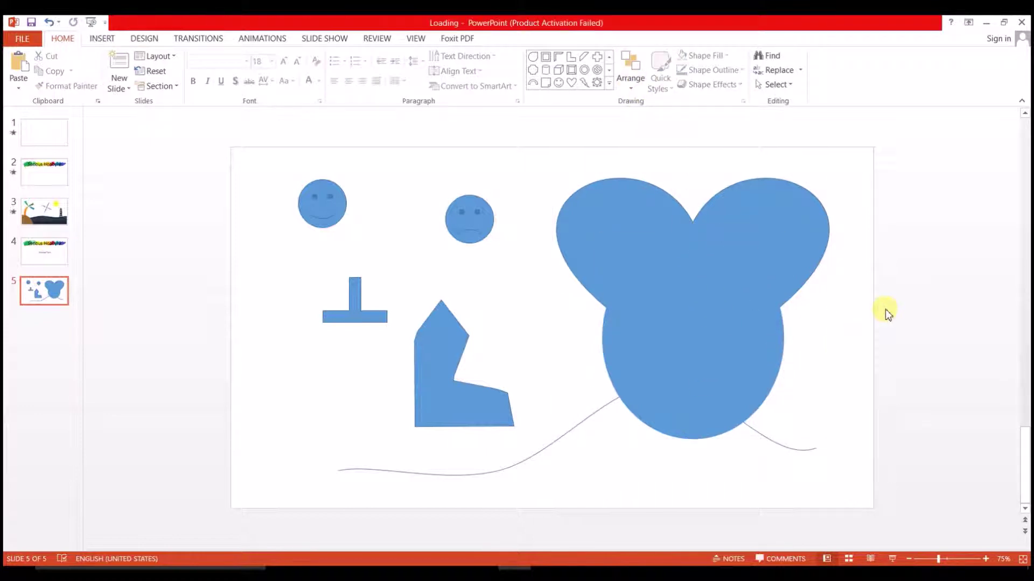
right_click(743, 245)
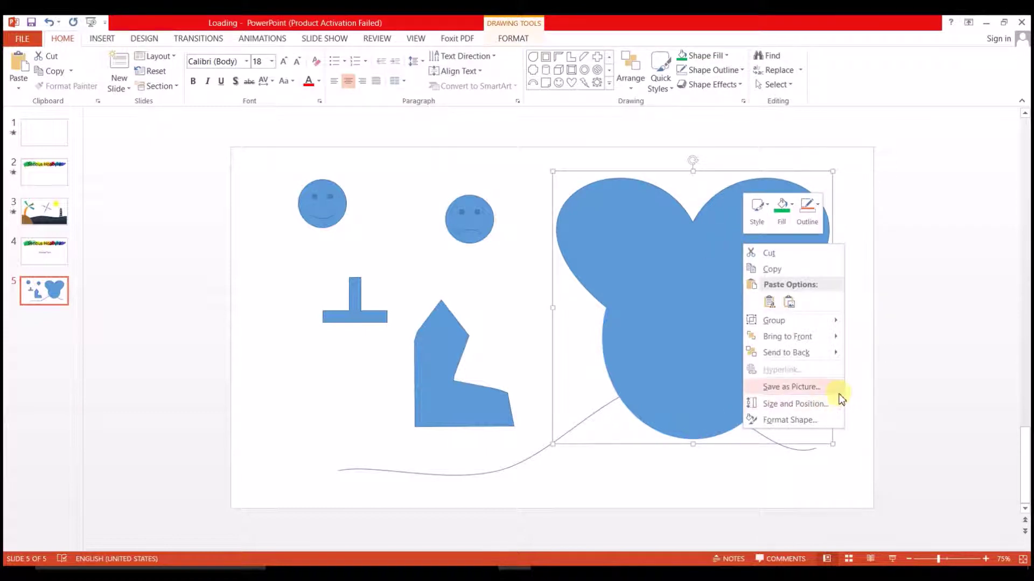
Move the mouse-head group slightly left and down toward the freeform polygon
mouse_move(810, 352)
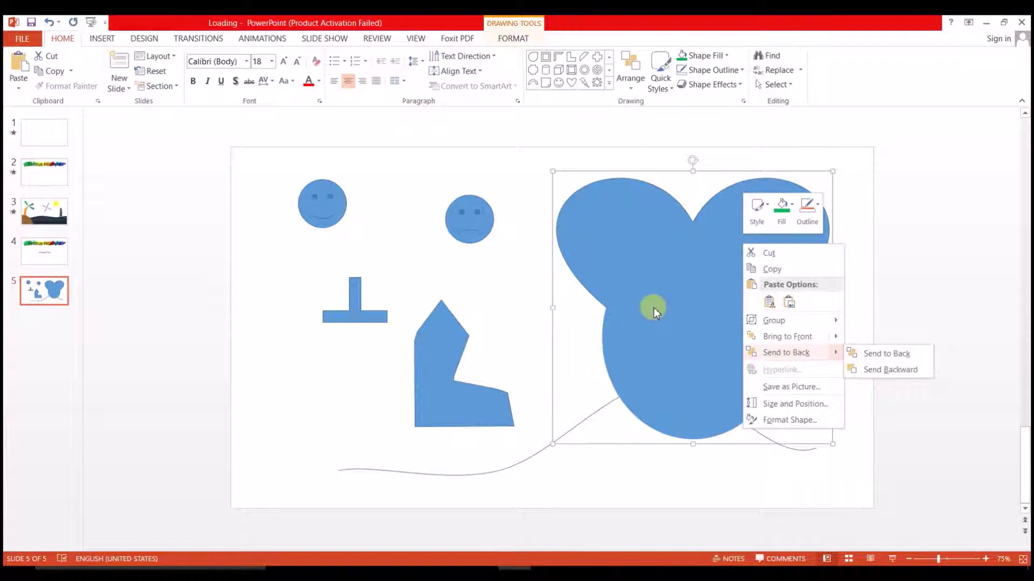
left_click(456, 347)
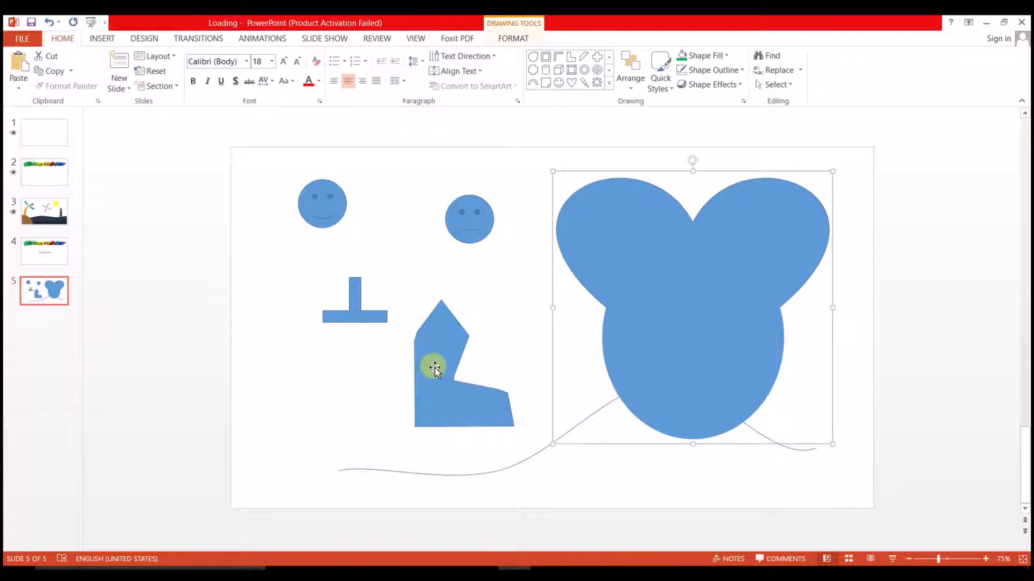
left_click_drag(699, 302, 663, 310)
Bring up the Arrange layering options for the mouse-head group
right_click(672, 278)
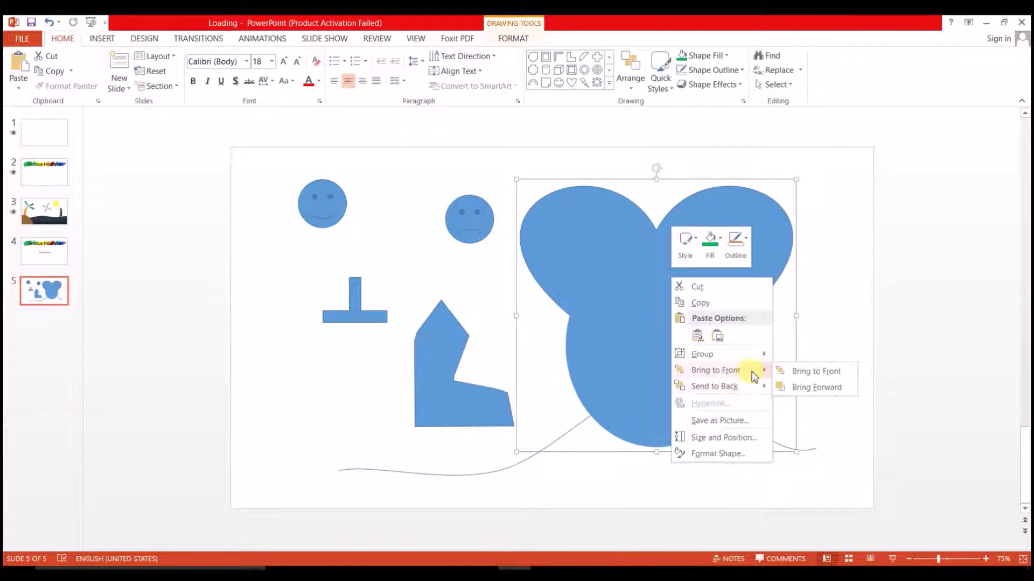
left_click(844, 309)
left_click(691, 352)
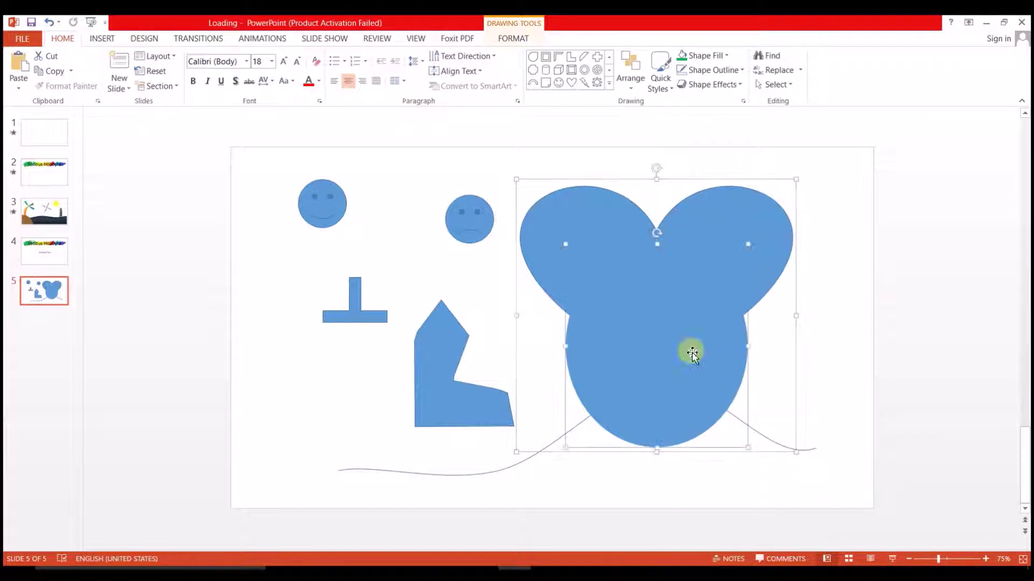
left_click(631, 80)
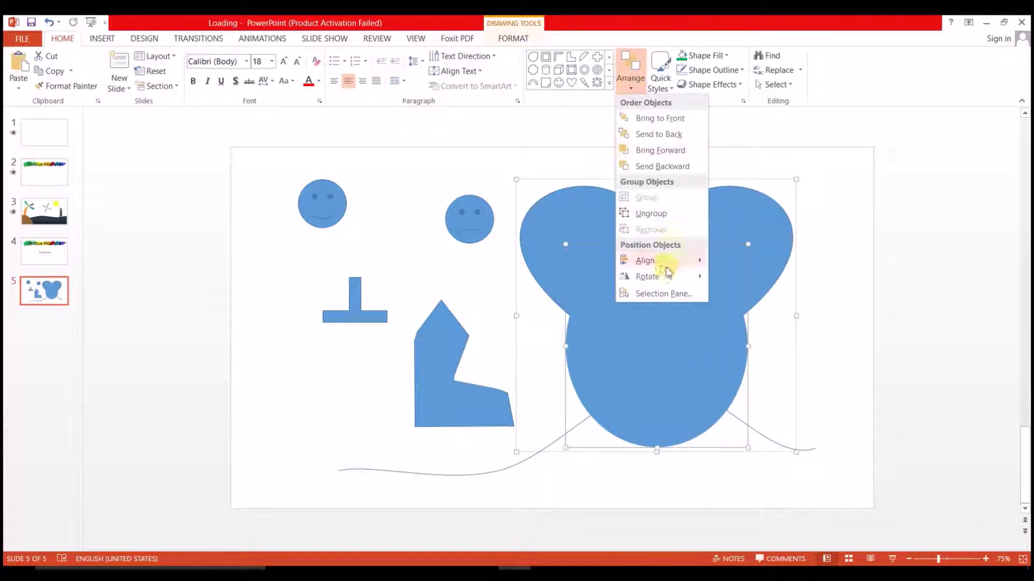
Show the Selection Pane, browse the listed objects, and drag Smiley Face 8 down and right
left_click(668, 293)
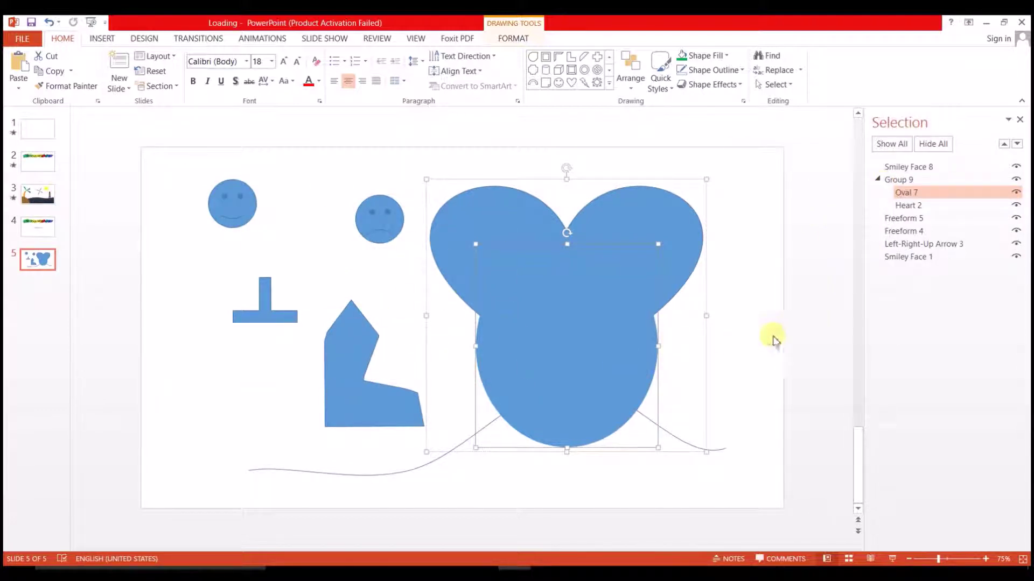
left_click(940, 168)
left_click(936, 256)
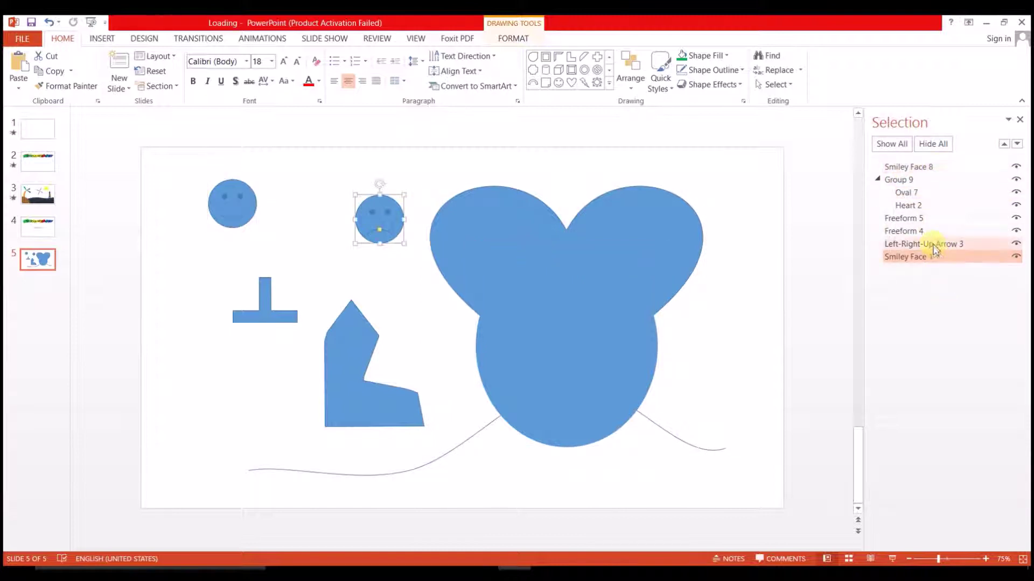
left_click(931, 245)
left_click(917, 232)
left_click(912, 219)
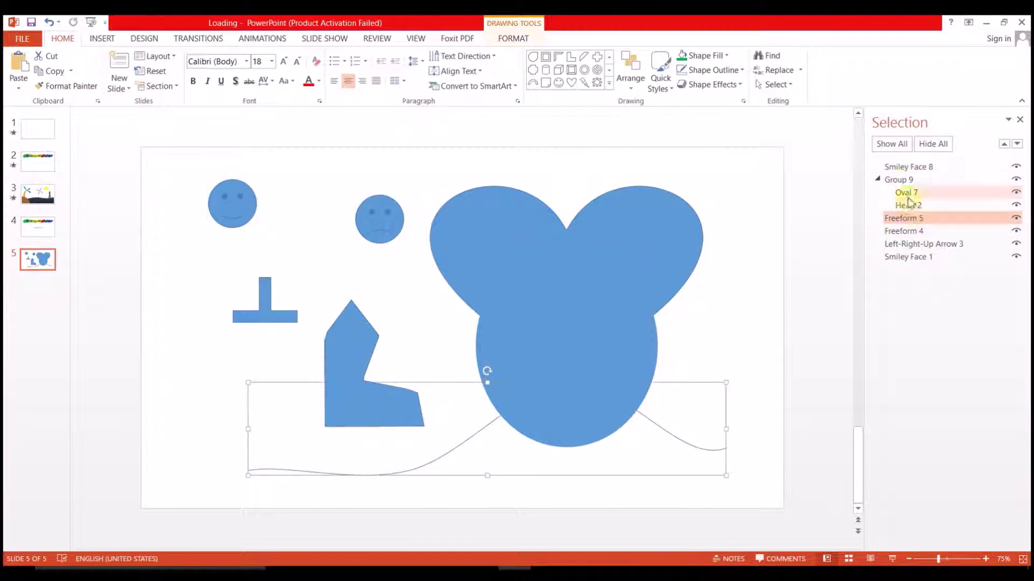
left_click(898, 168)
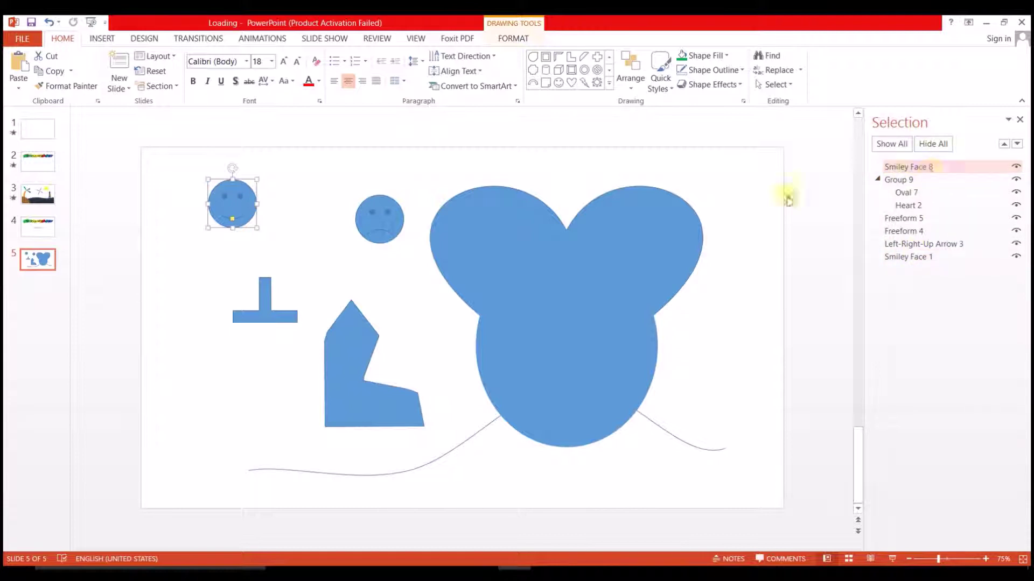
left_click_drag(244, 195, 276, 227)
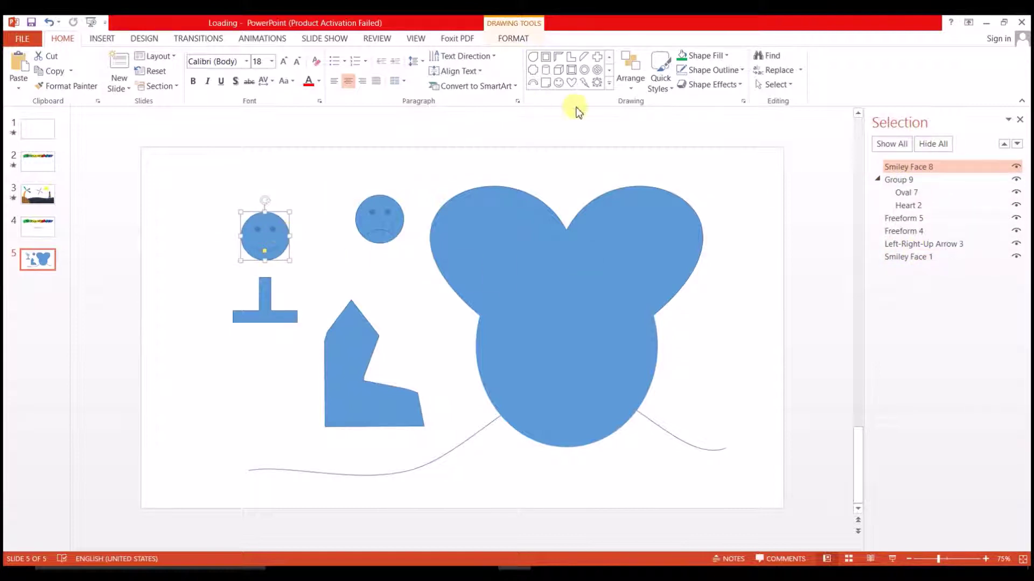
Fill Smiley Face 8 green, set it on the blue freeform, and bring Freeform 4 forward three layers
left_click(700, 56)
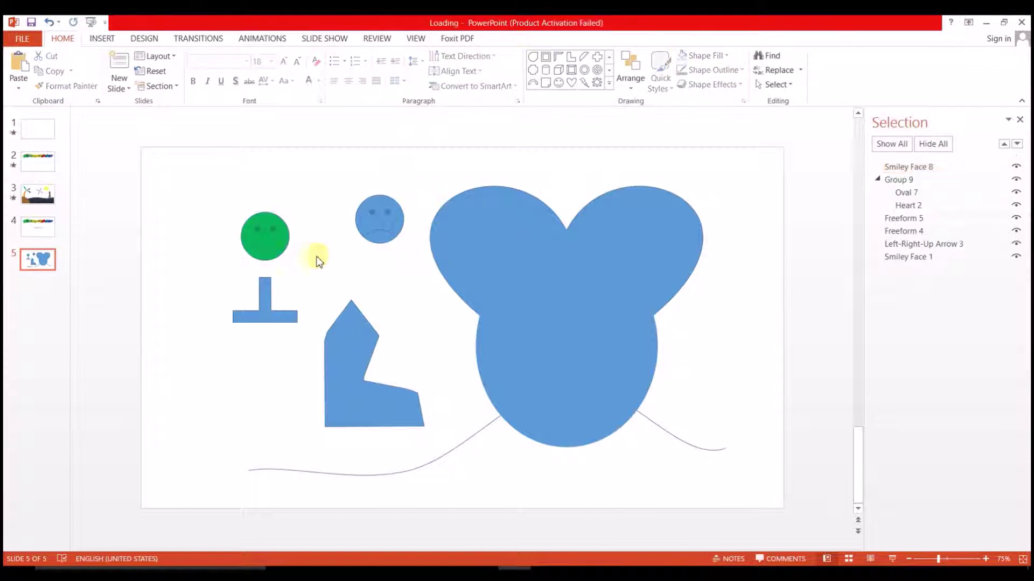
left_click_drag(285, 248, 400, 328)
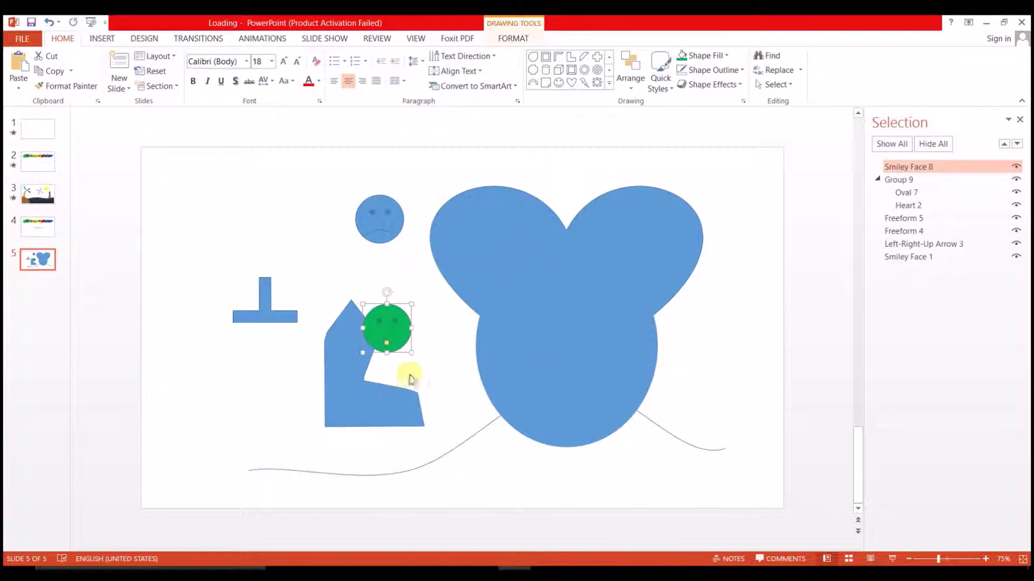
left_click(367, 400)
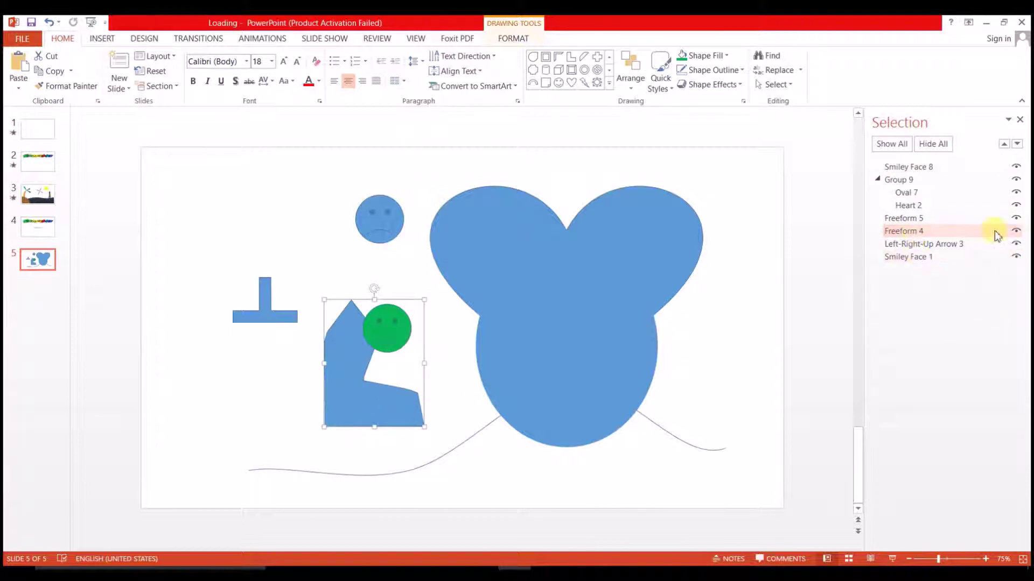
left_click(1005, 145)
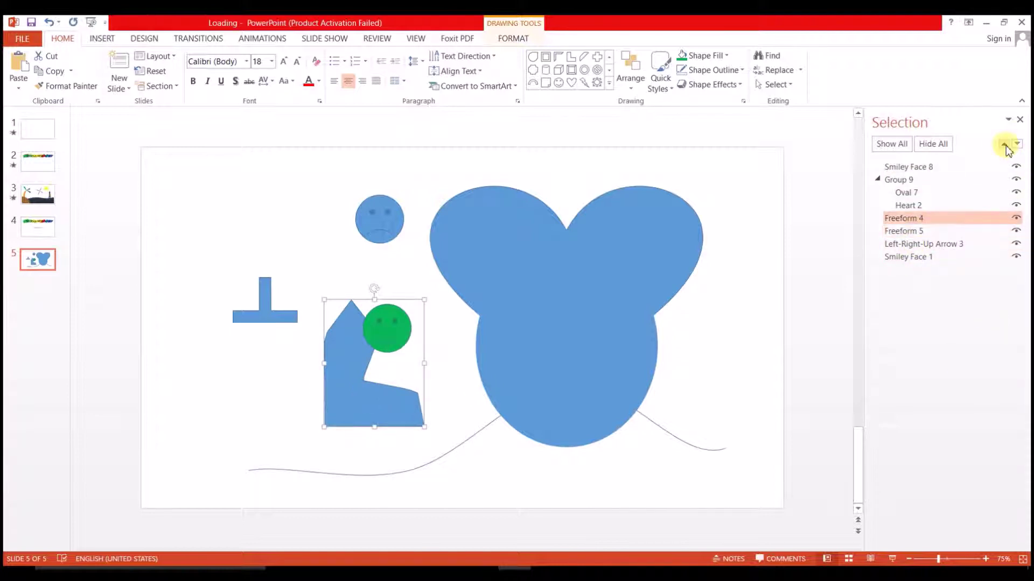
left_click(1004, 146)
left_click(1004, 146)
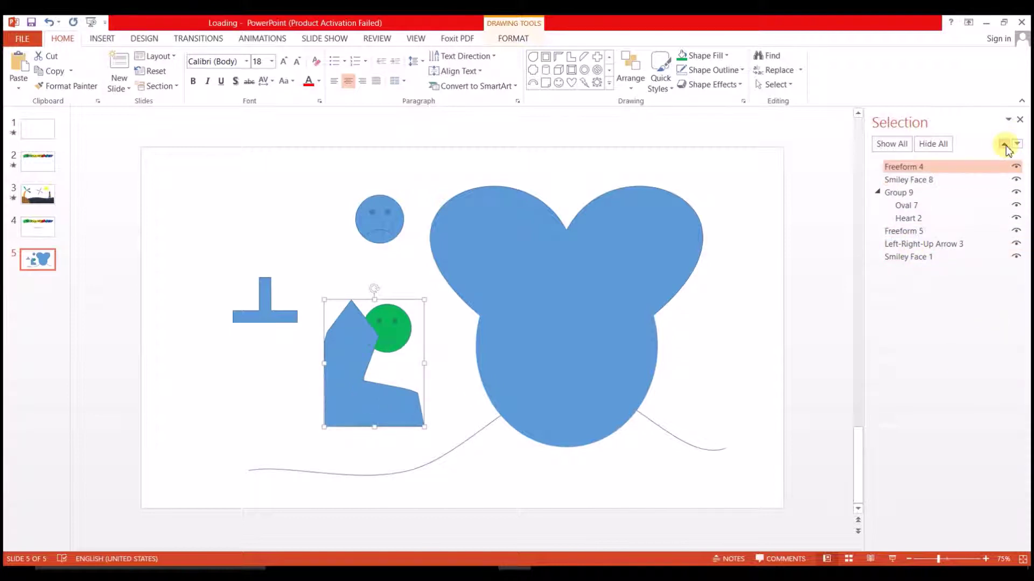
left_click(238, 387)
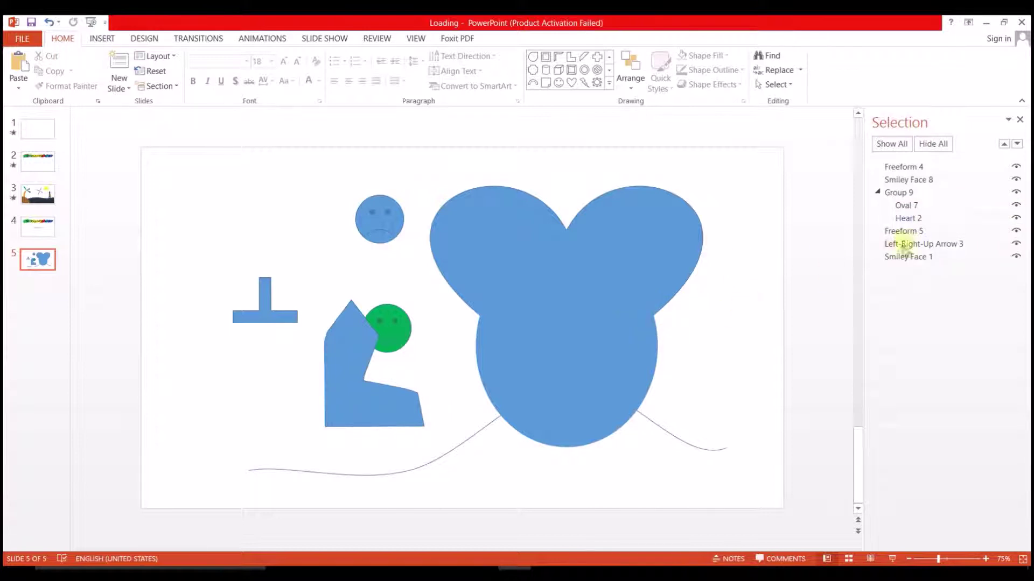
Close the Selection Pane and give the mouse head's large oval a dashed outline
left_click(1019, 119)
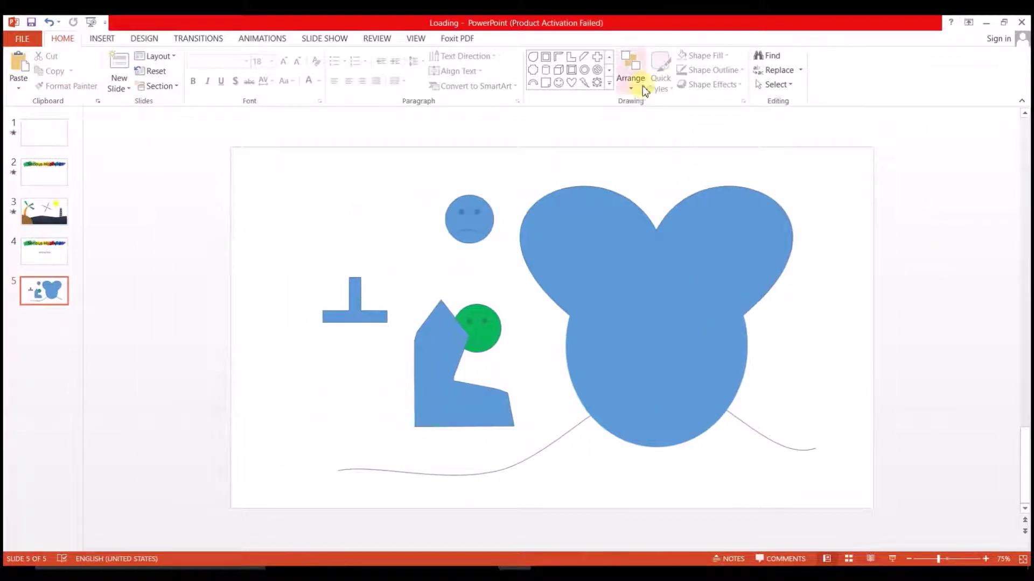
left_click(663, 289)
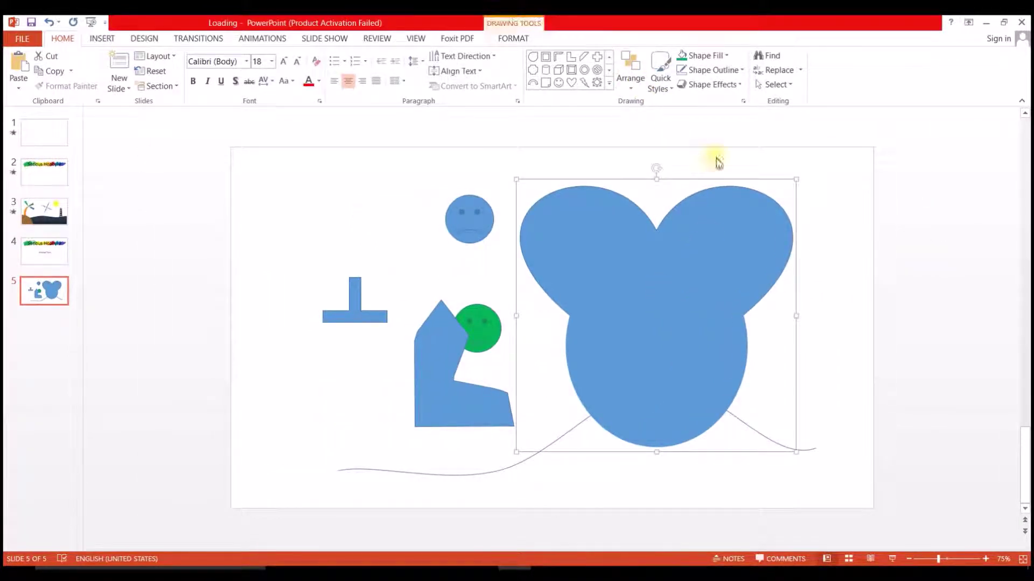
left_click(727, 56)
left_click(831, 189)
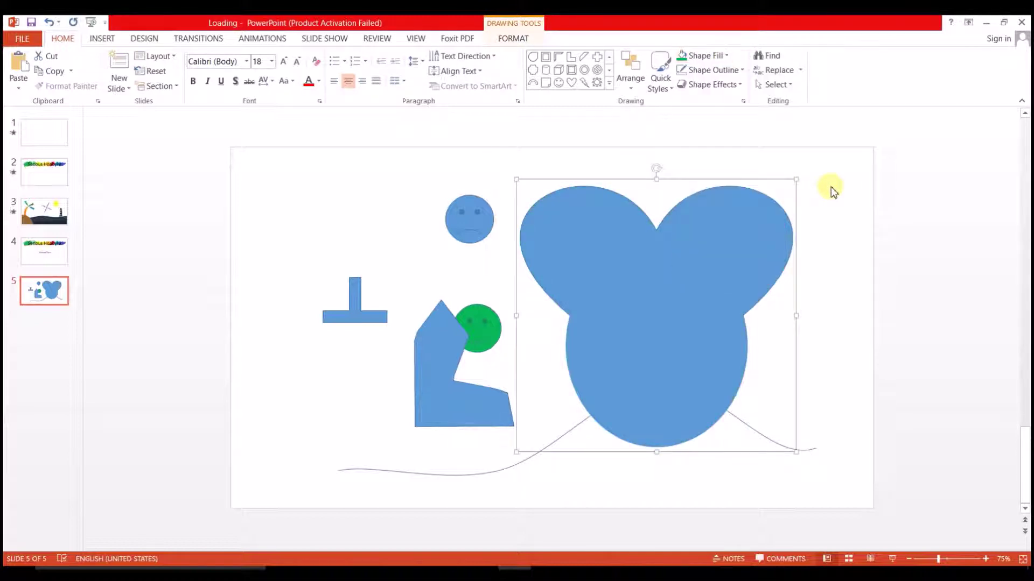
left_click(723, 55)
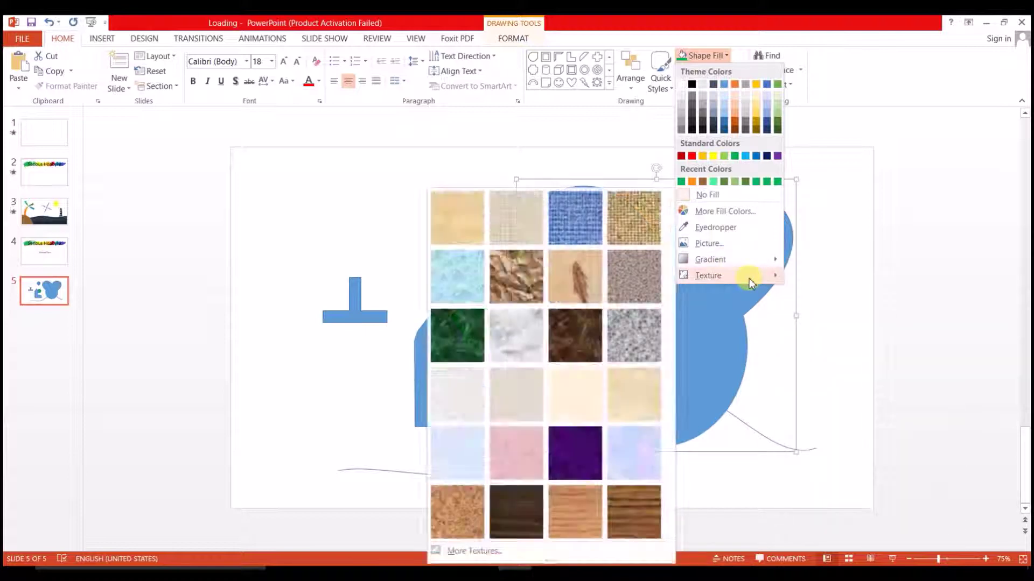
left_click(813, 233)
left_click(724, 73)
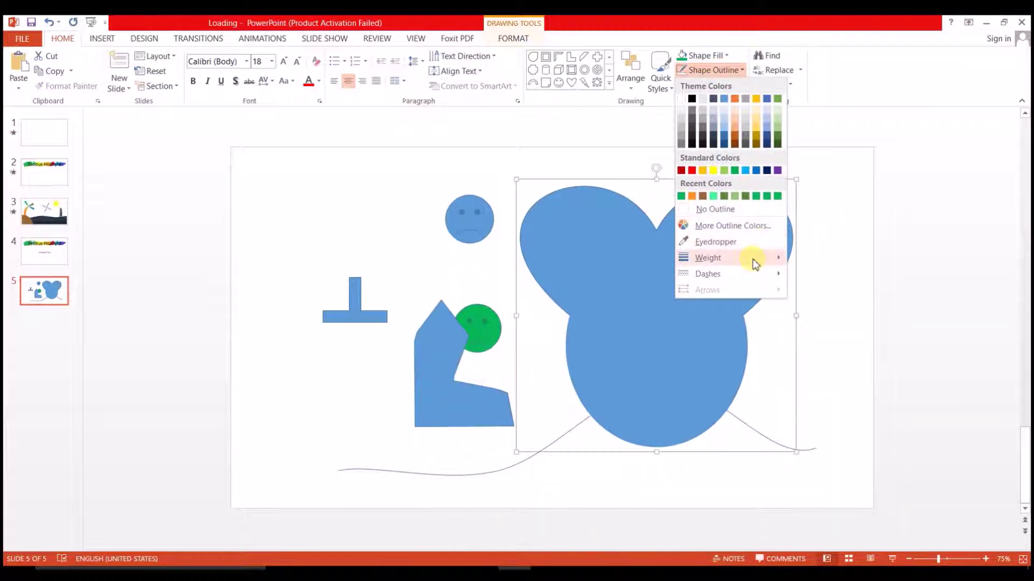
mouse_move(754, 259)
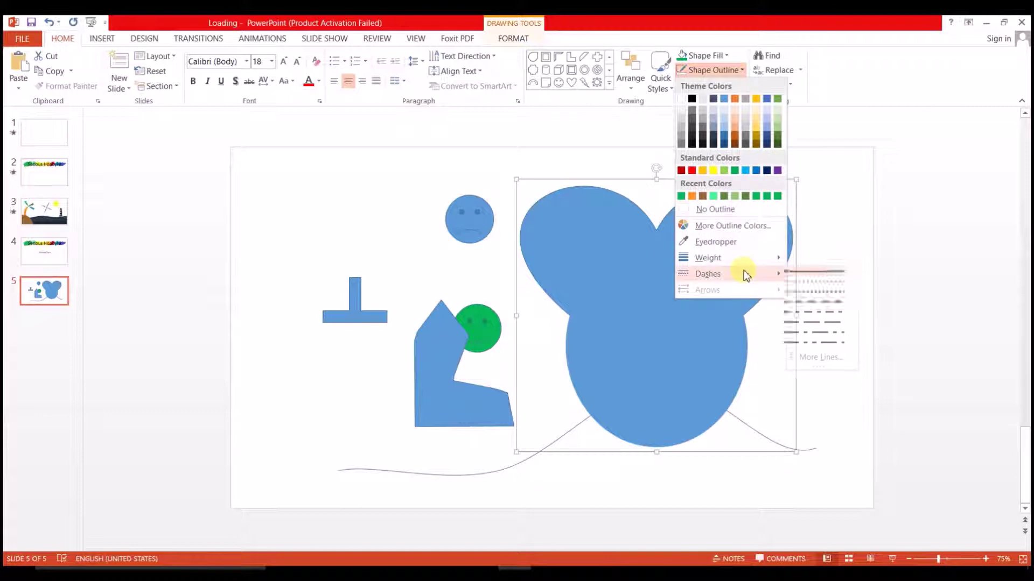
left_click(841, 329)
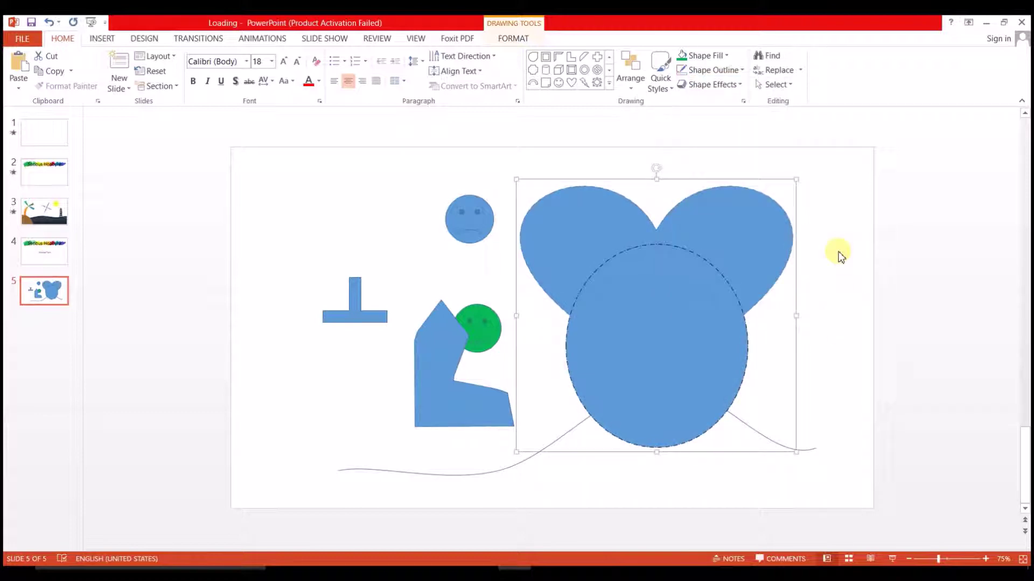
left_click(849, 216)
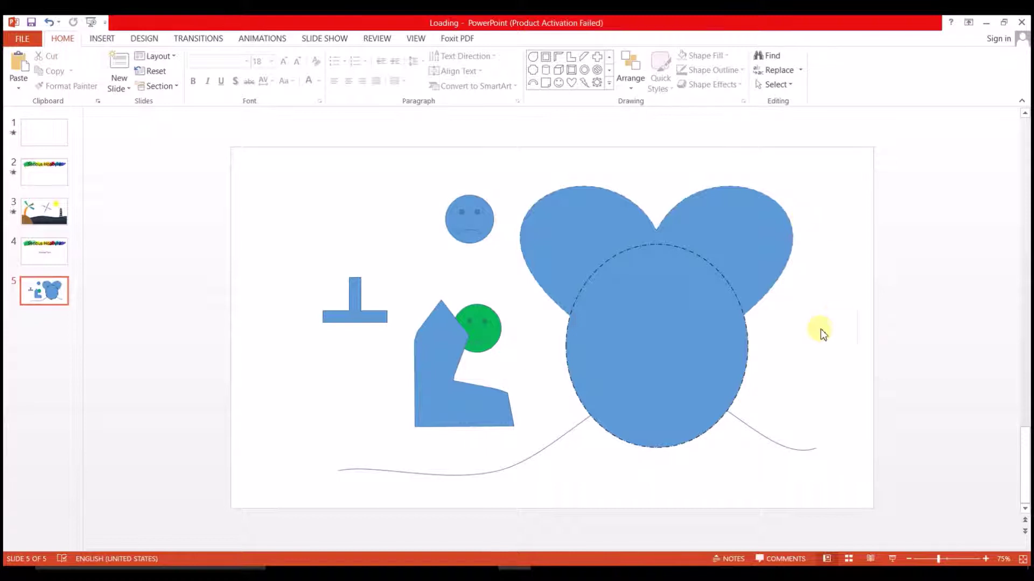
left_click(609, 84)
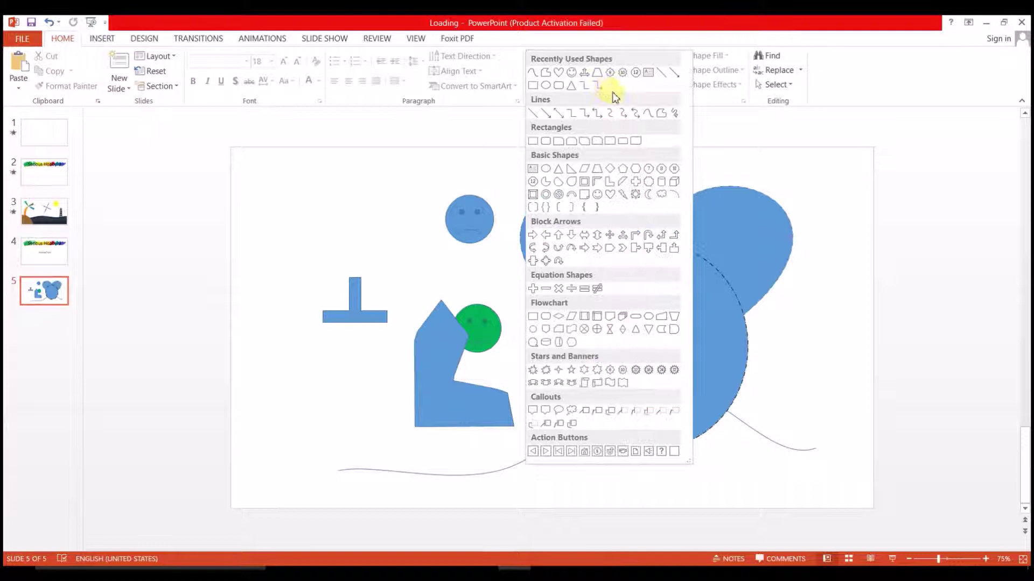
Insert a Sun shape near the top left of the slide
left_click(635, 194)
left_click(304, 180)
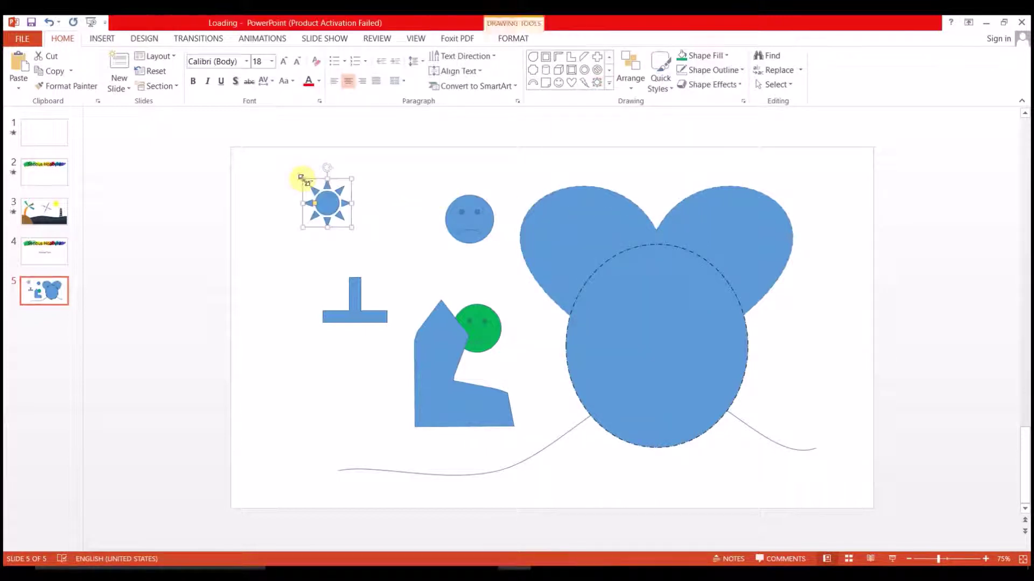
left_click(364, 226)
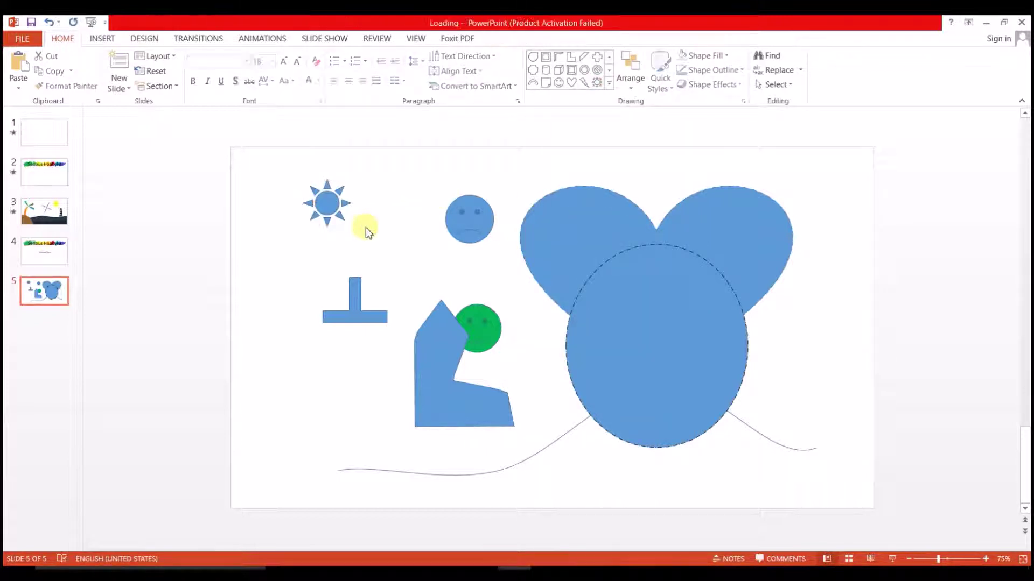
Move the sun to sit just left of the frowning smiley face
left_click(610, 84)
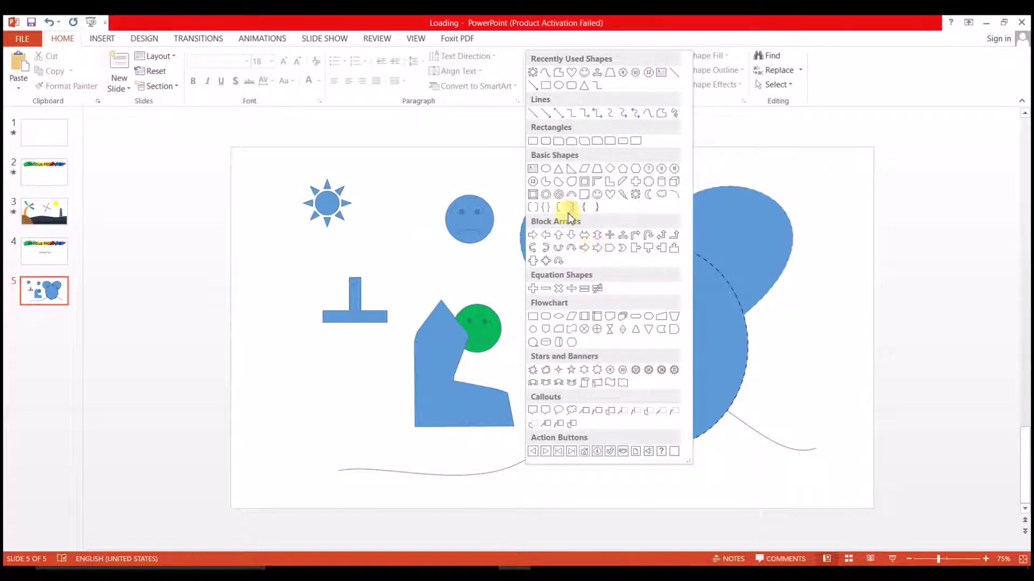
left_click(341, 212)
left_click(327, 209)
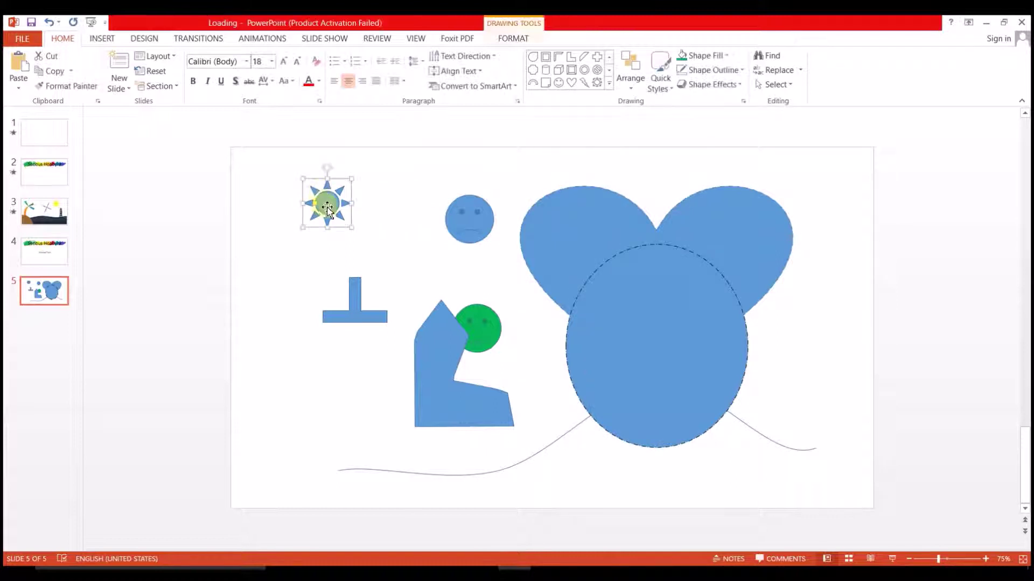
left_click_drag(316, 207, 384, 220)
left_click(491, 186)
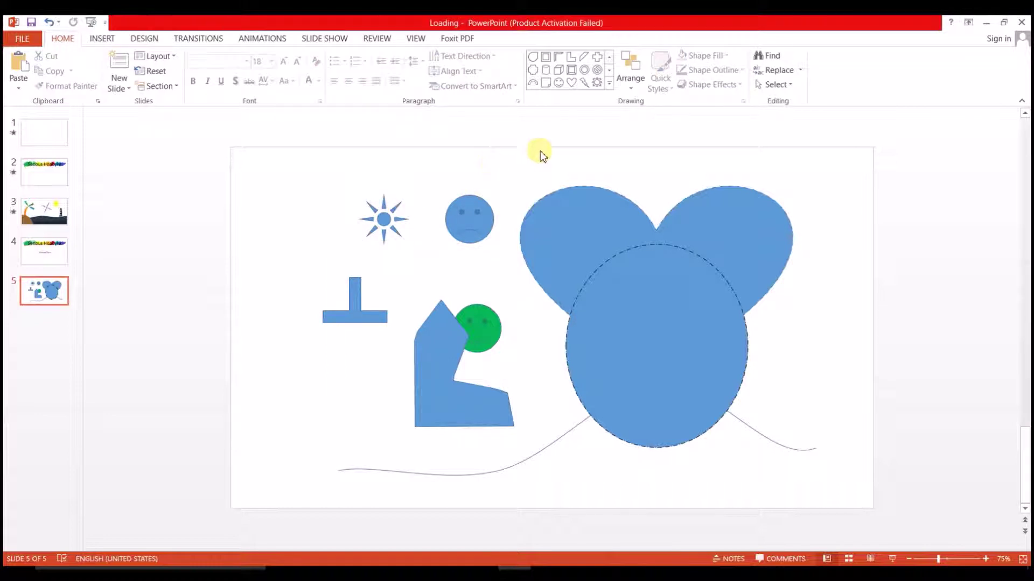
left_click(609, 83)
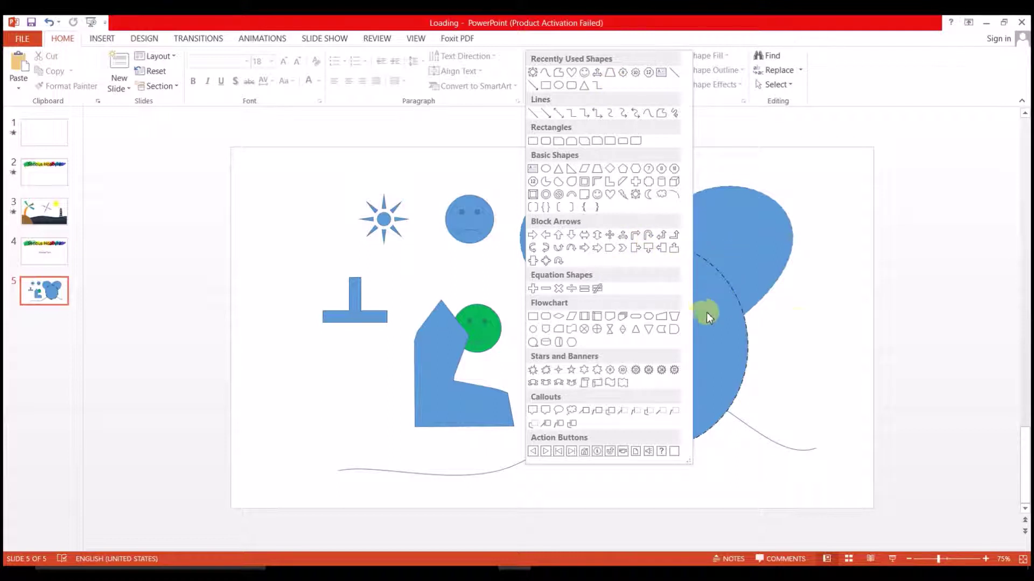
left_click(800, 321)
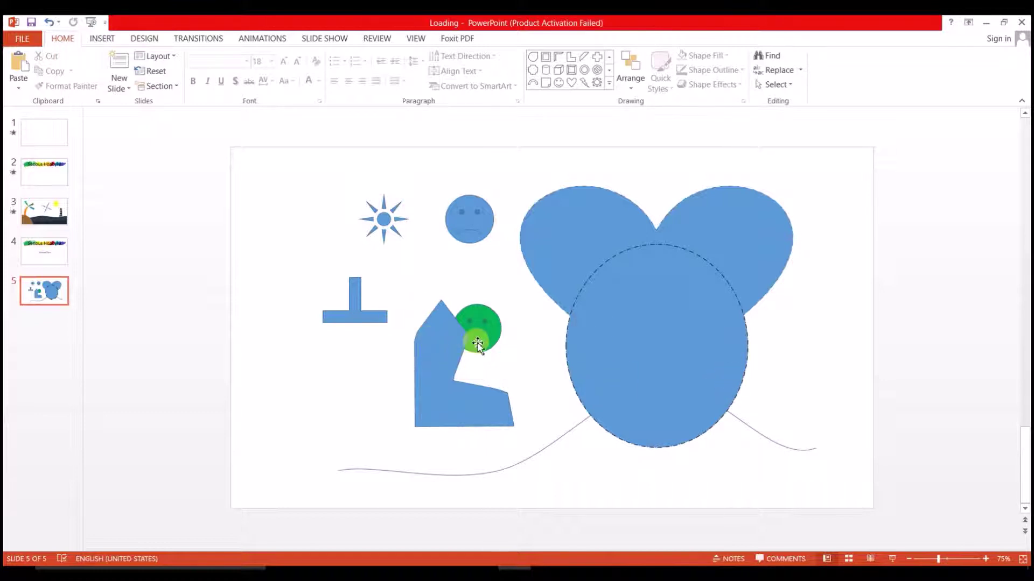
left_click(611, 85)
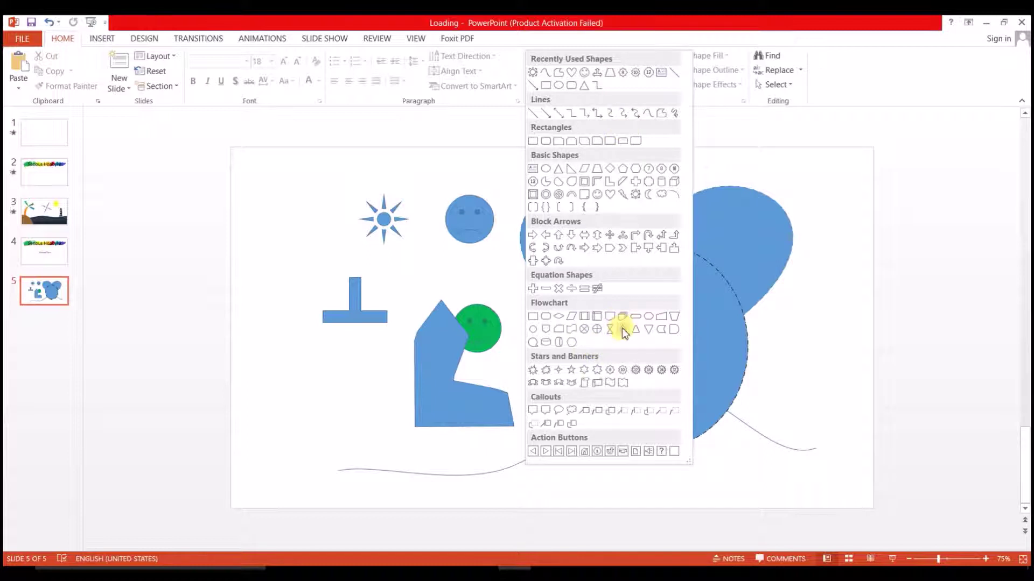
left_click(780, 336)
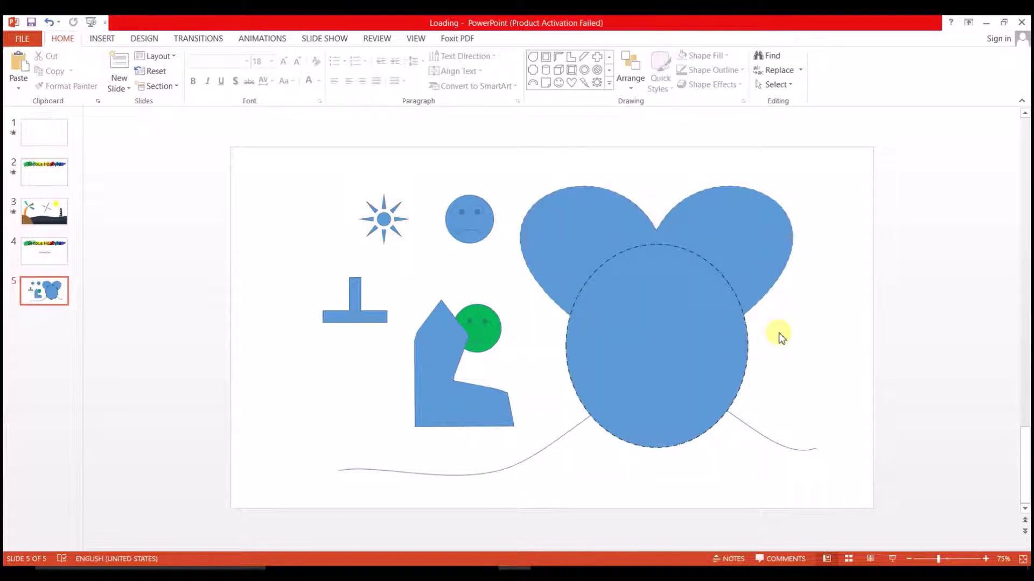